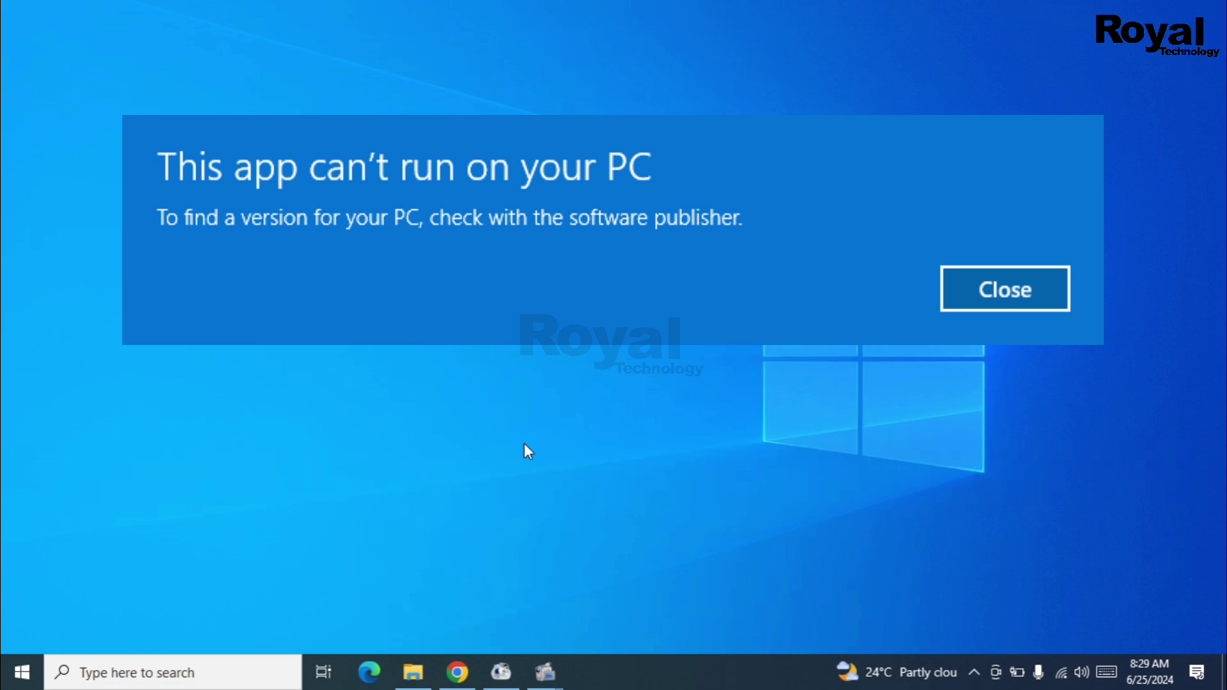
# Dismiss the 'This app can't run on your PC' error dialog with Enter.
pyautogui.press('Return')
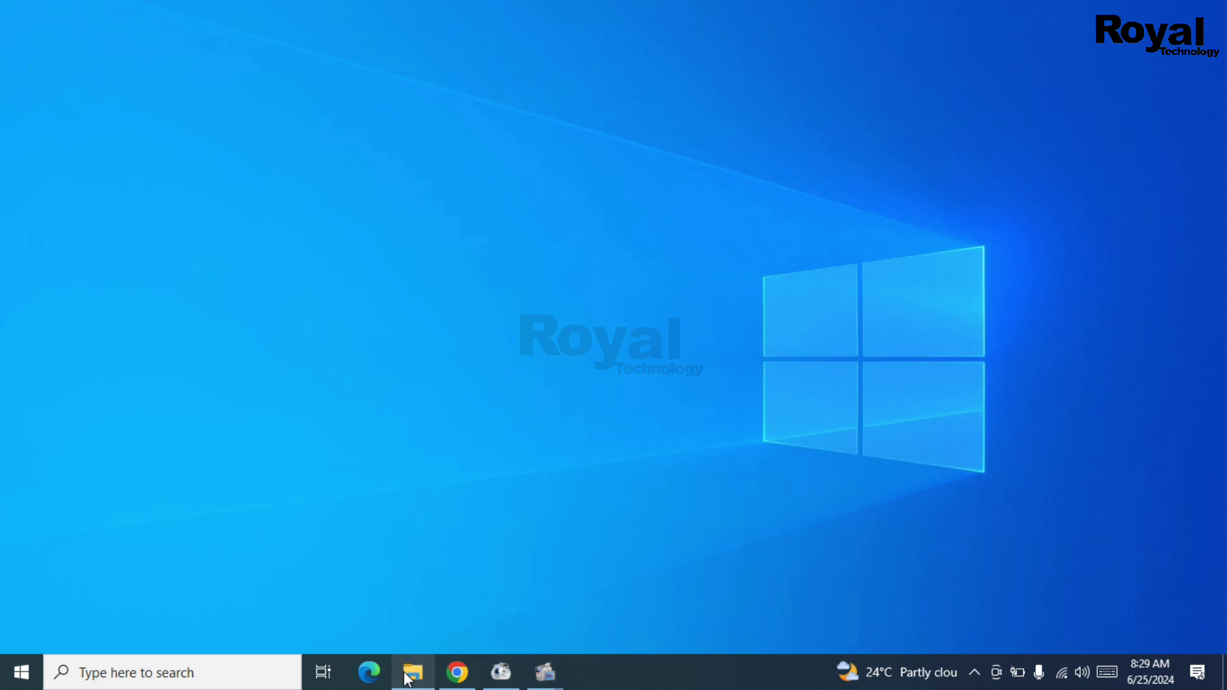
pyautogui.moveTo(413, 672)
pyautogui.click(409, 608)
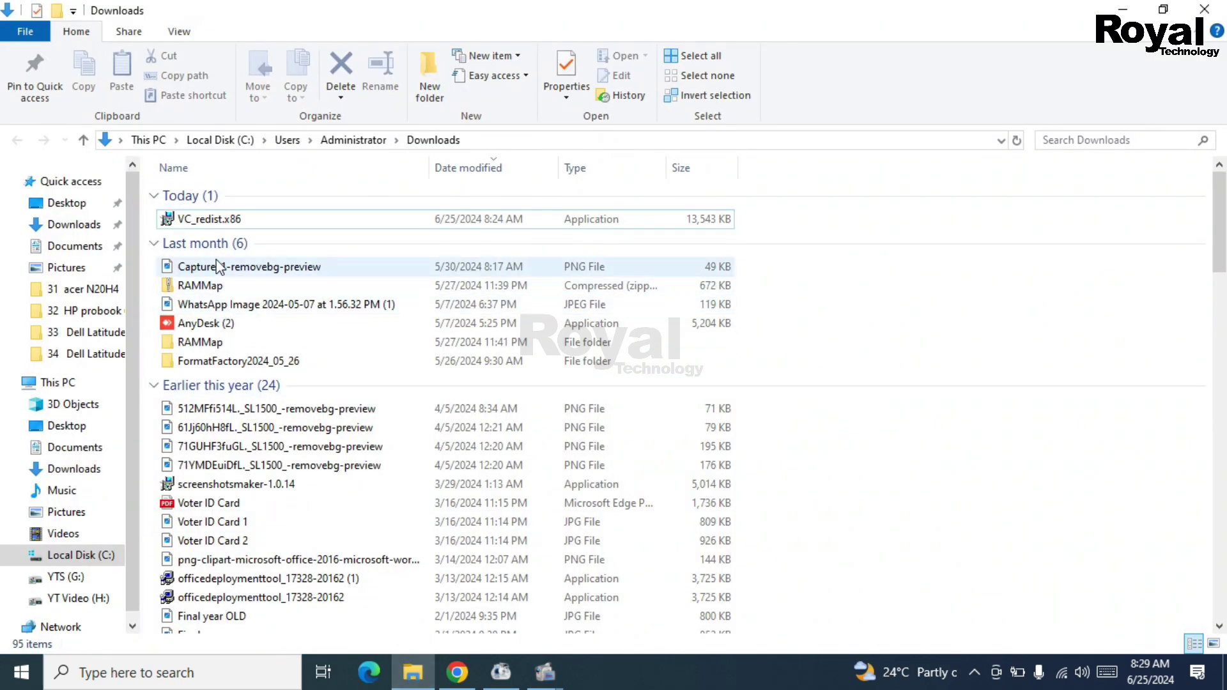
pyautogui.click(192, 221)
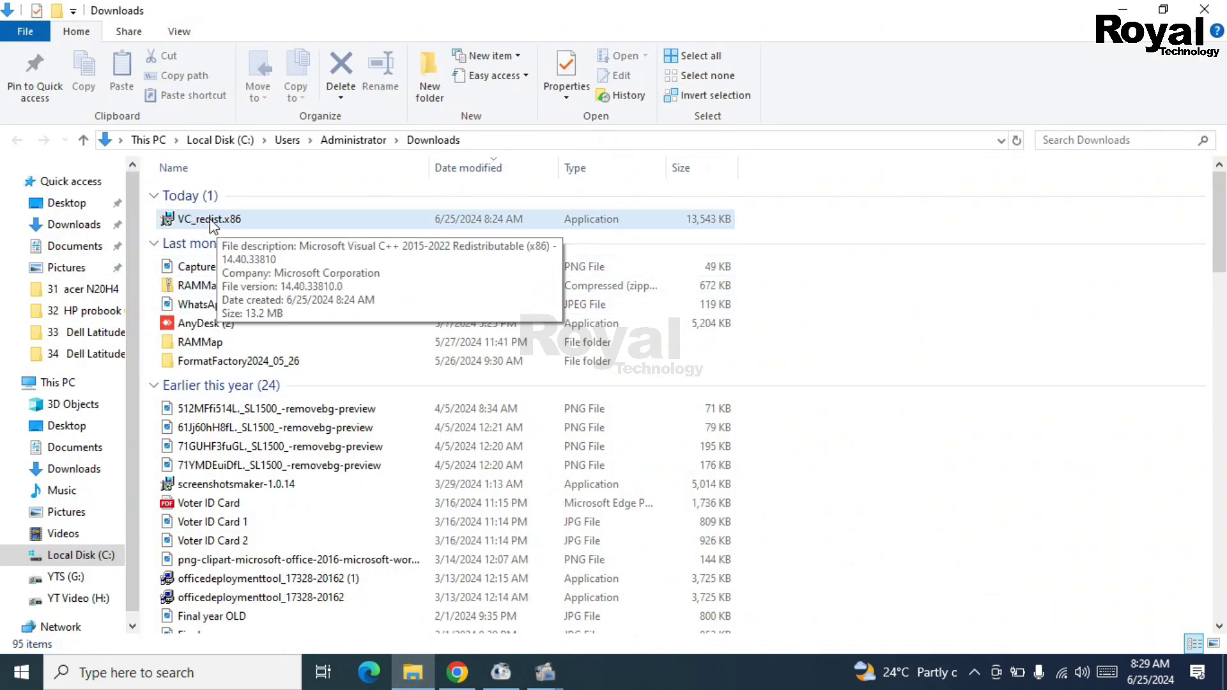
pyautogui.click(211, 223)
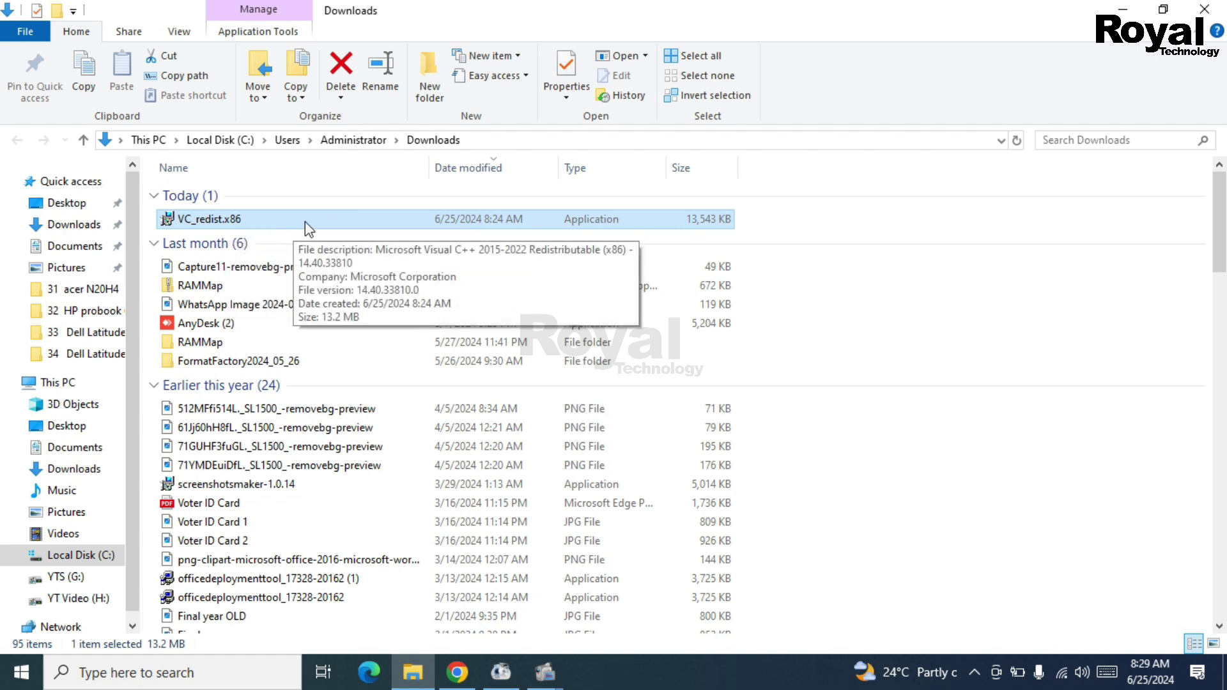
pyautogui.click(1204, 10)
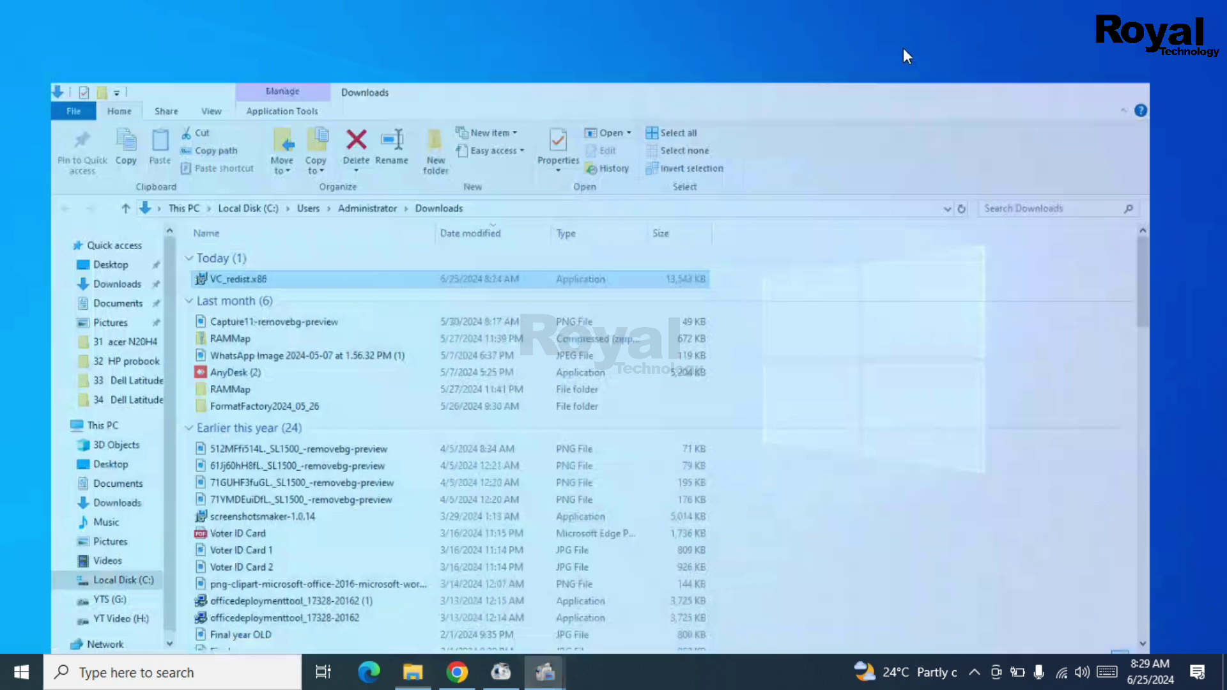
pyautogui.press('super')
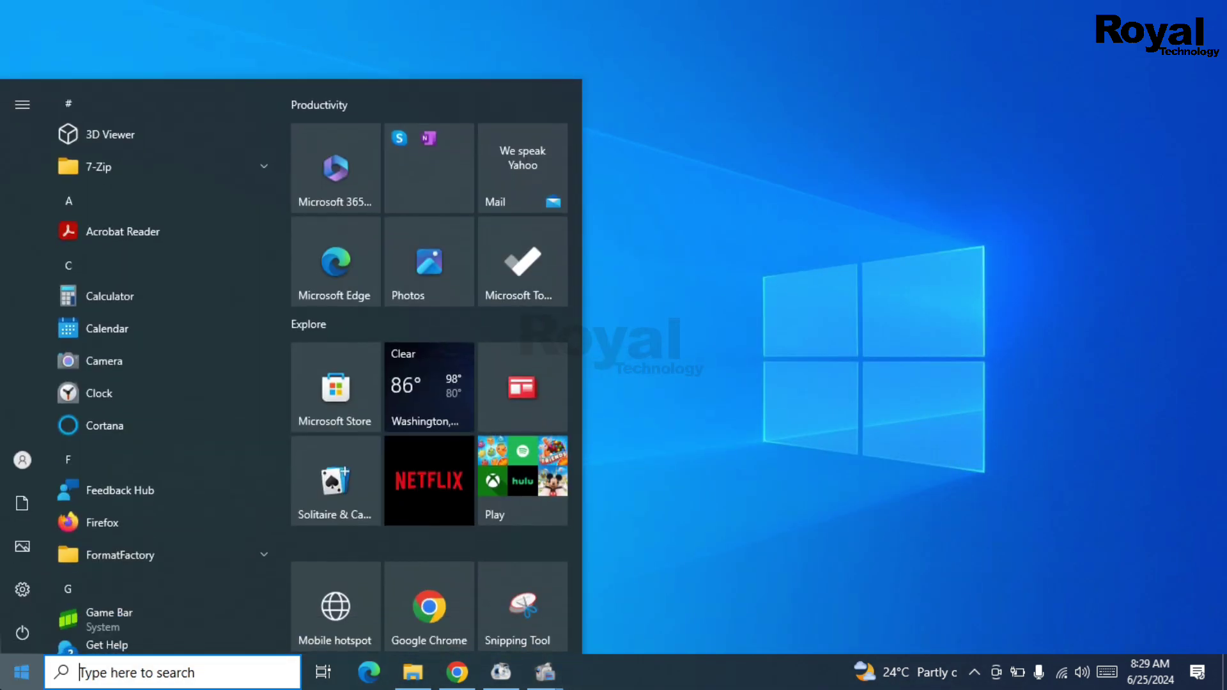
pyautogui.write('si')
pyautogui.press('BackSpace')
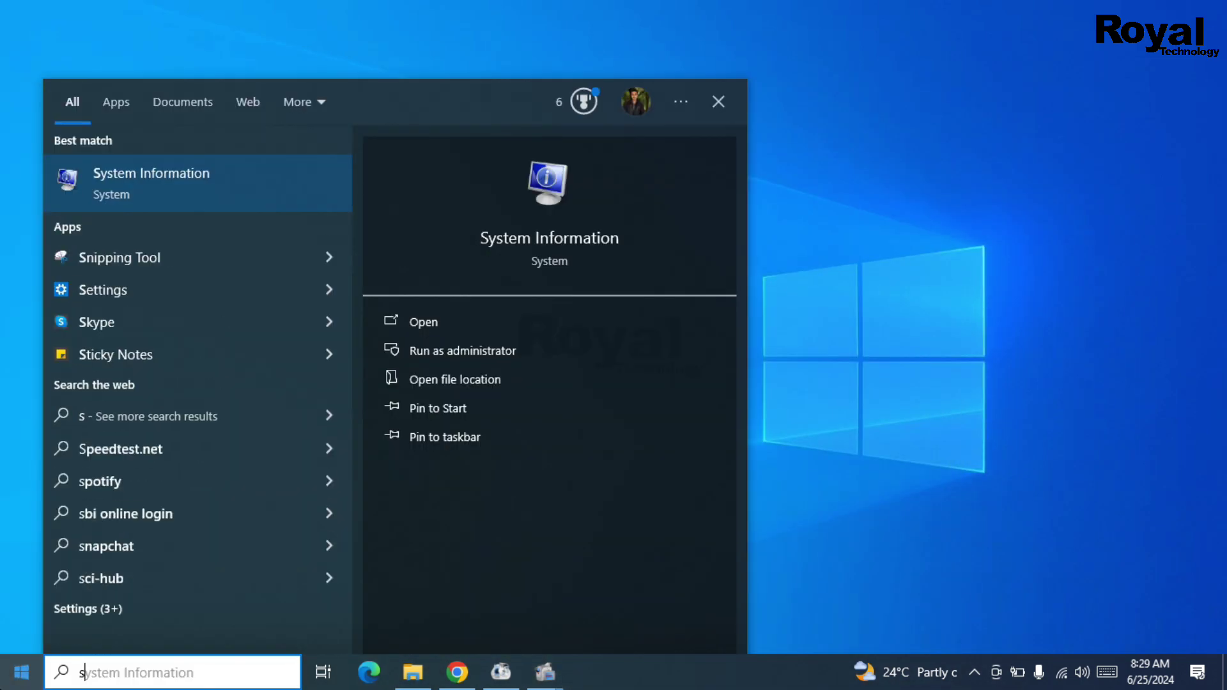
pyautogui.write('ystem')
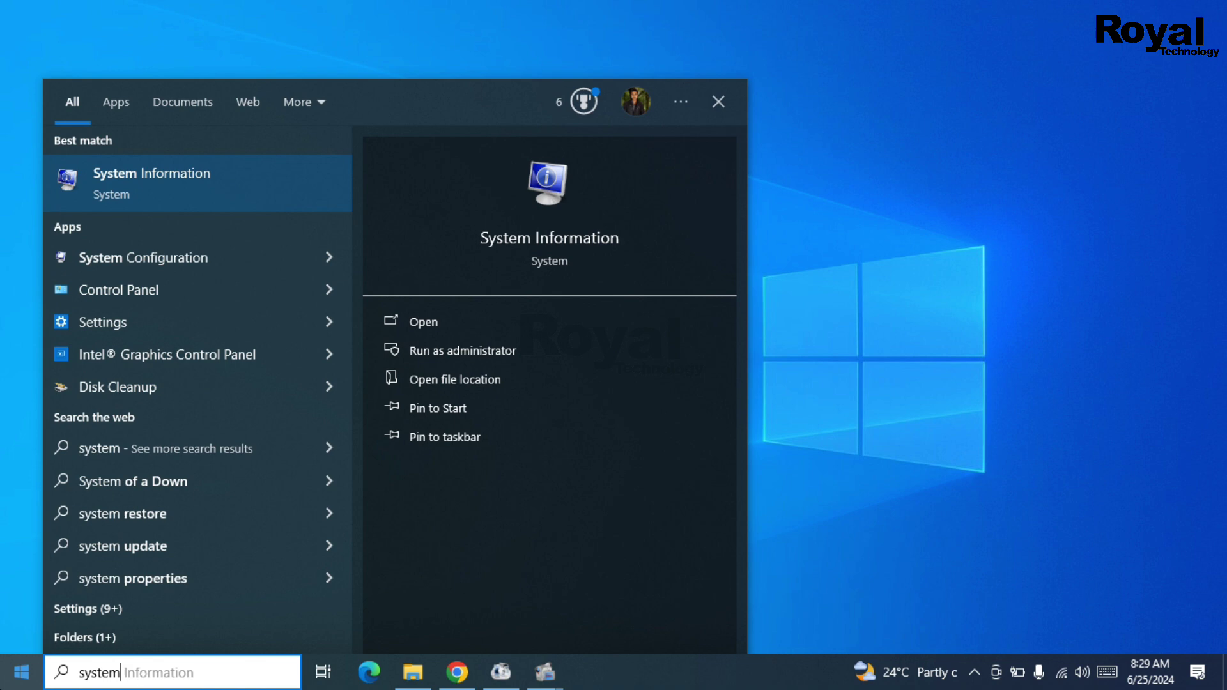
pyautogui.click(165, 199)
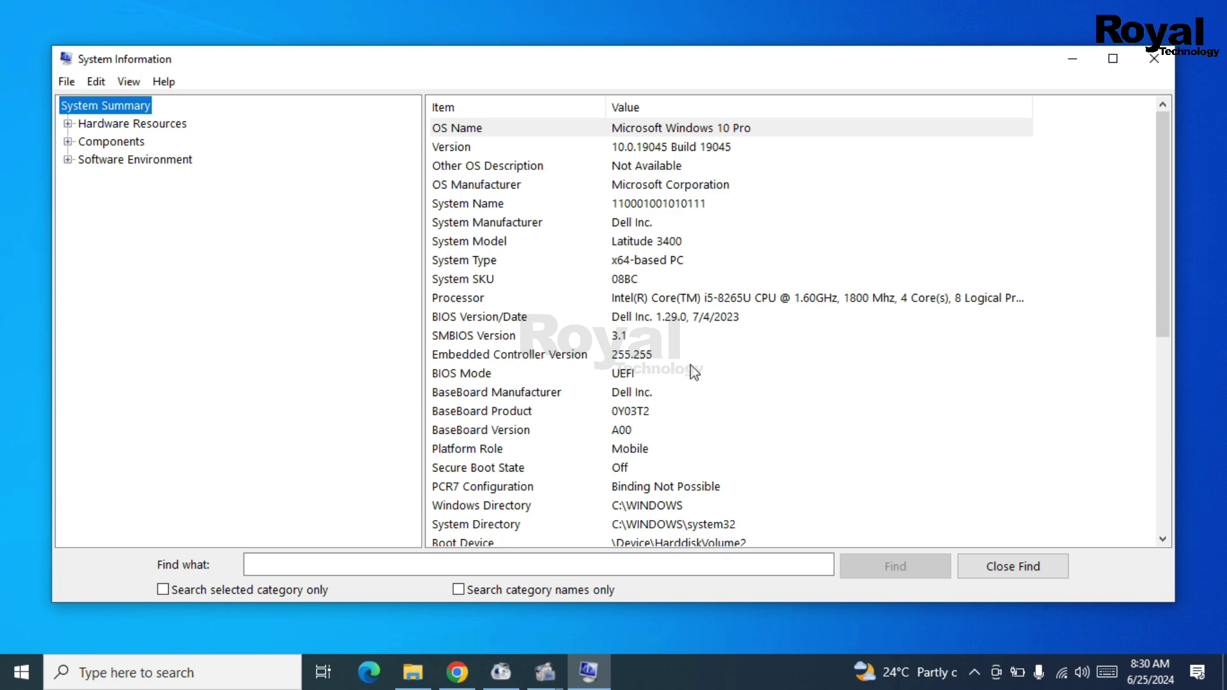
pyautogui.click(498, 261)
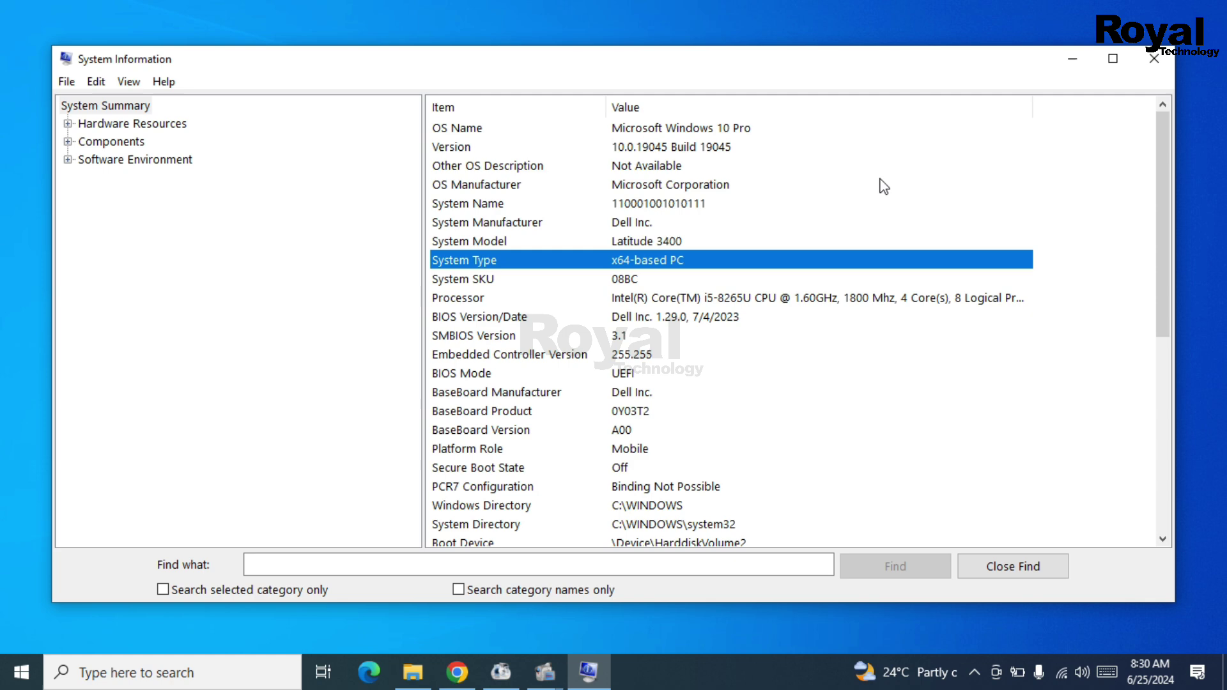
# Close System Information, download the X64 VC_redist installer from Microsoft Learn, and show it in Downloads.
pyautogui.click(1154, 59)
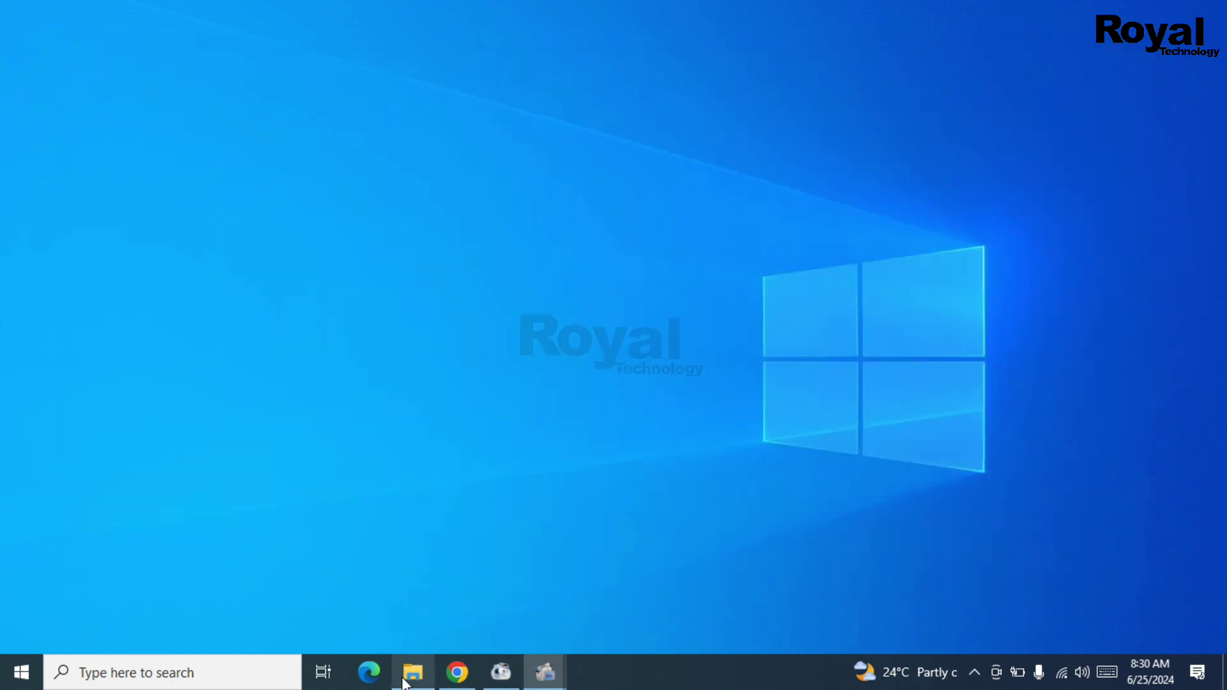
pyautogui.click(412, 673)
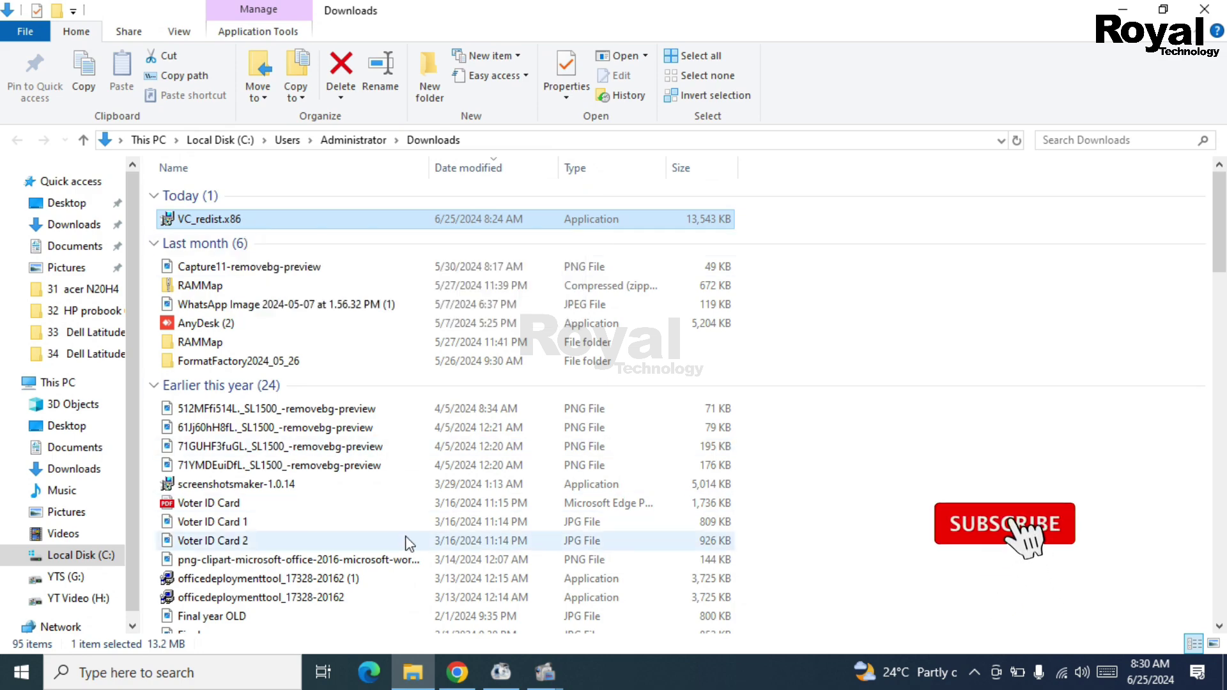
pyautogui.click(457, 672)
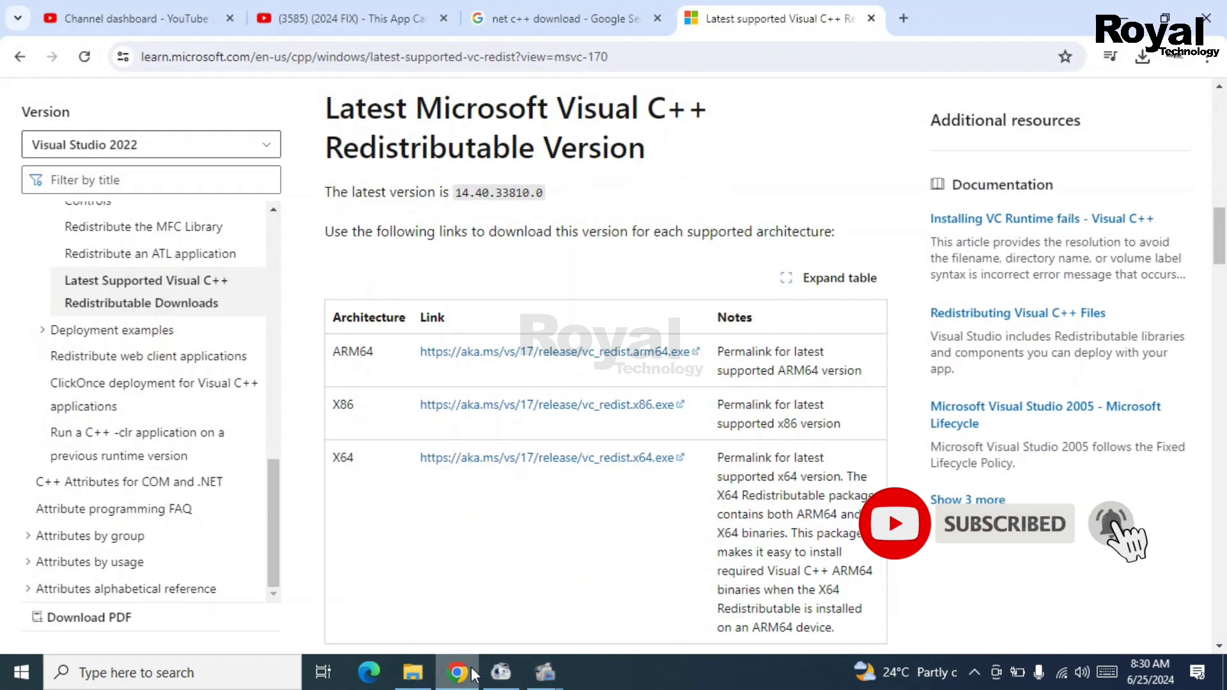
pyautogui.scroll(4, 643, 309)
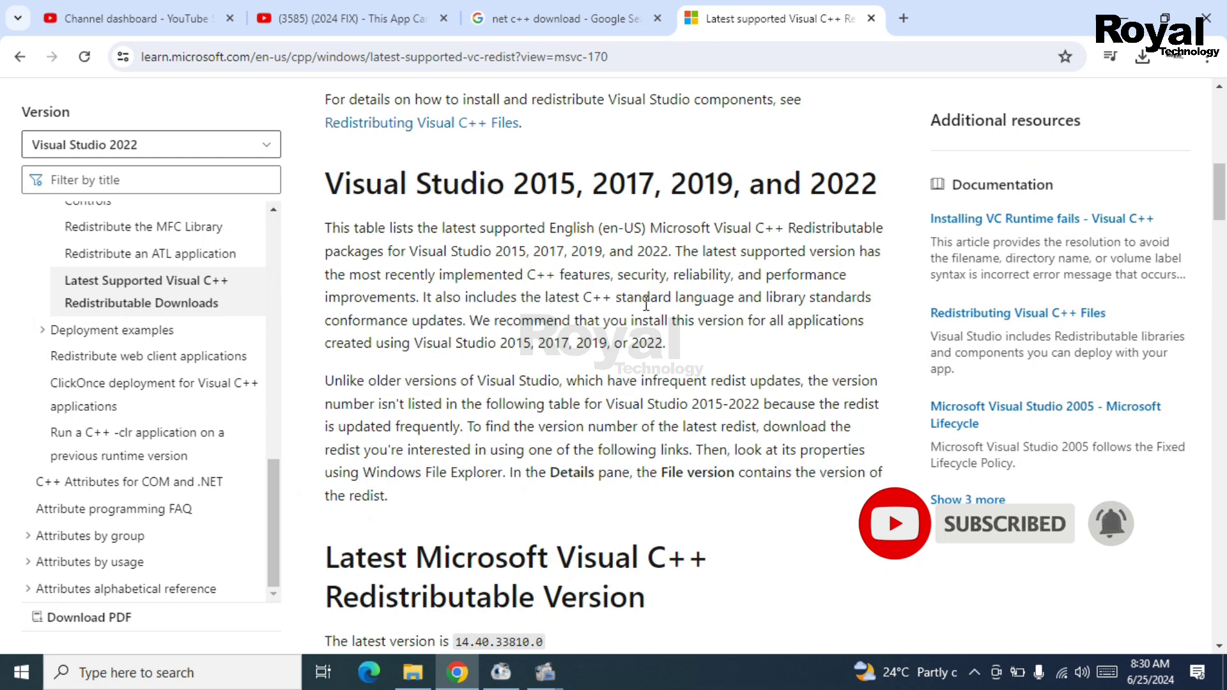
pyautogui.scroll(-2, 609, 406)
pyautogui.scroll(-1, 610, 406)
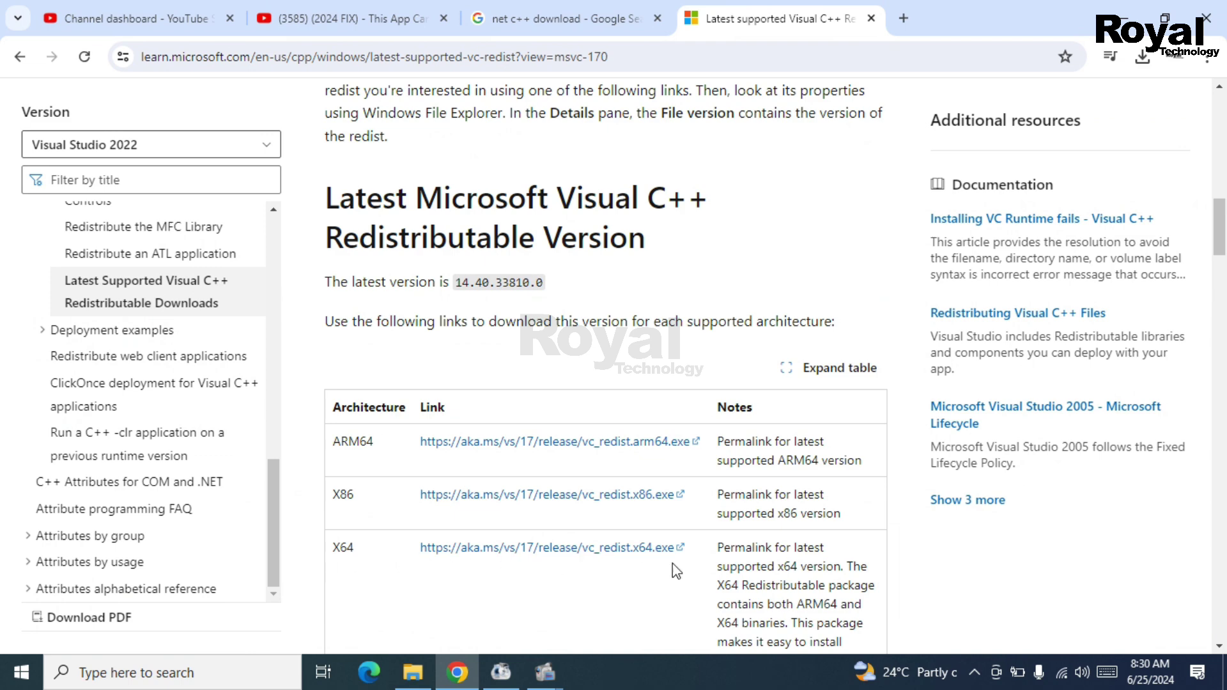
pyautogui.click(540, 552)
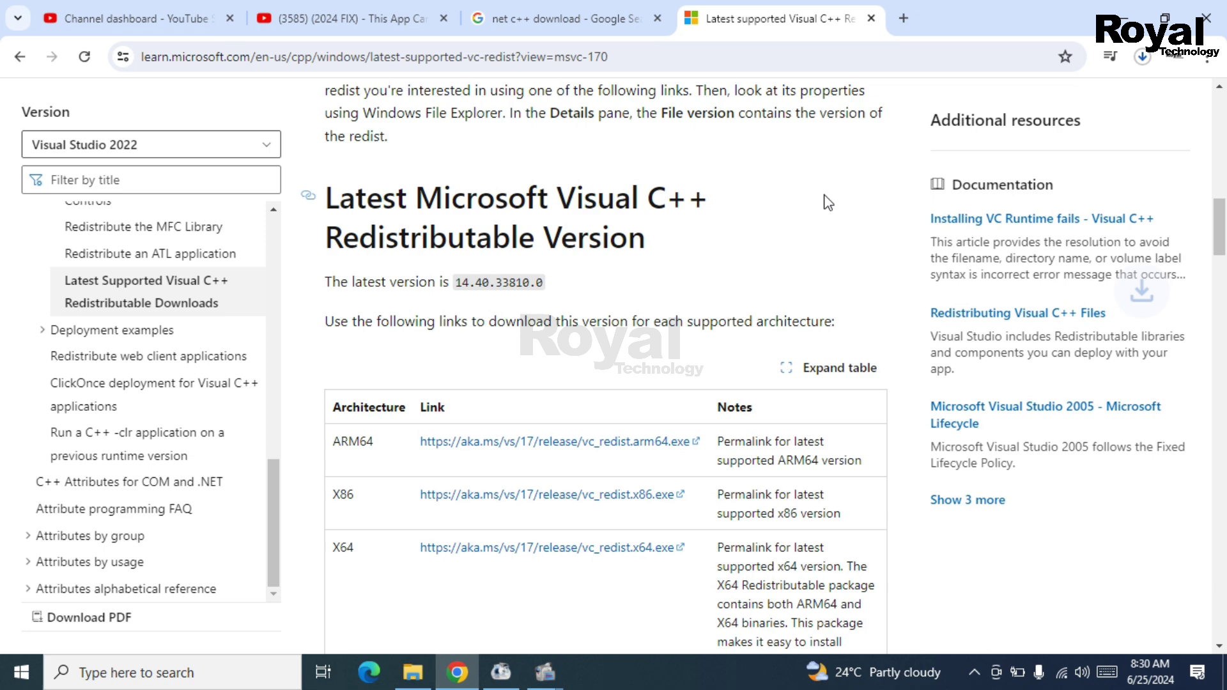
pyautogui.click(1140, 59)
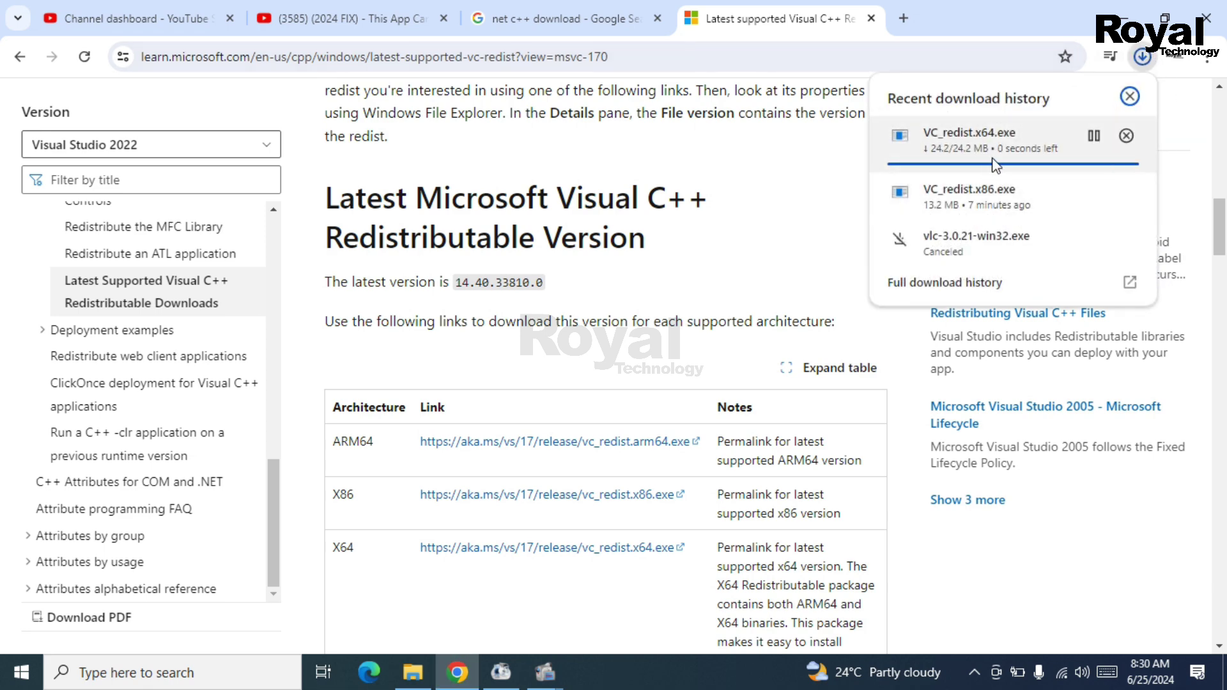
pyautogui.moveTo(973, 139)
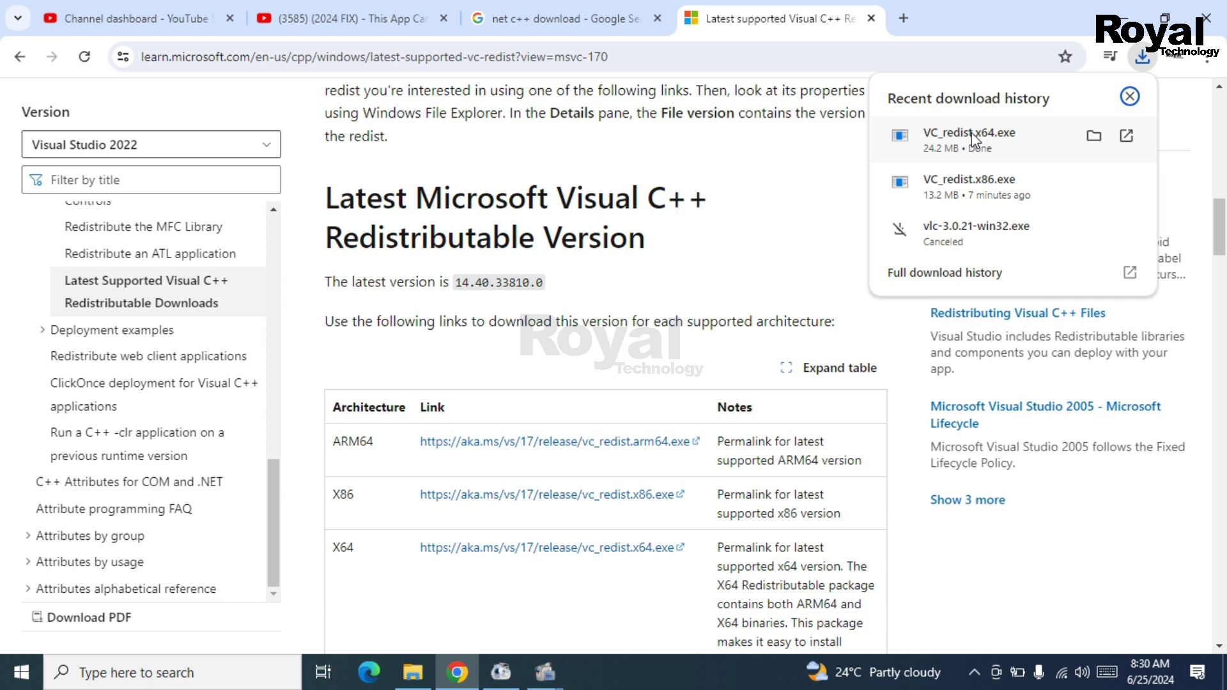
pyautogui.click(1094, 182)
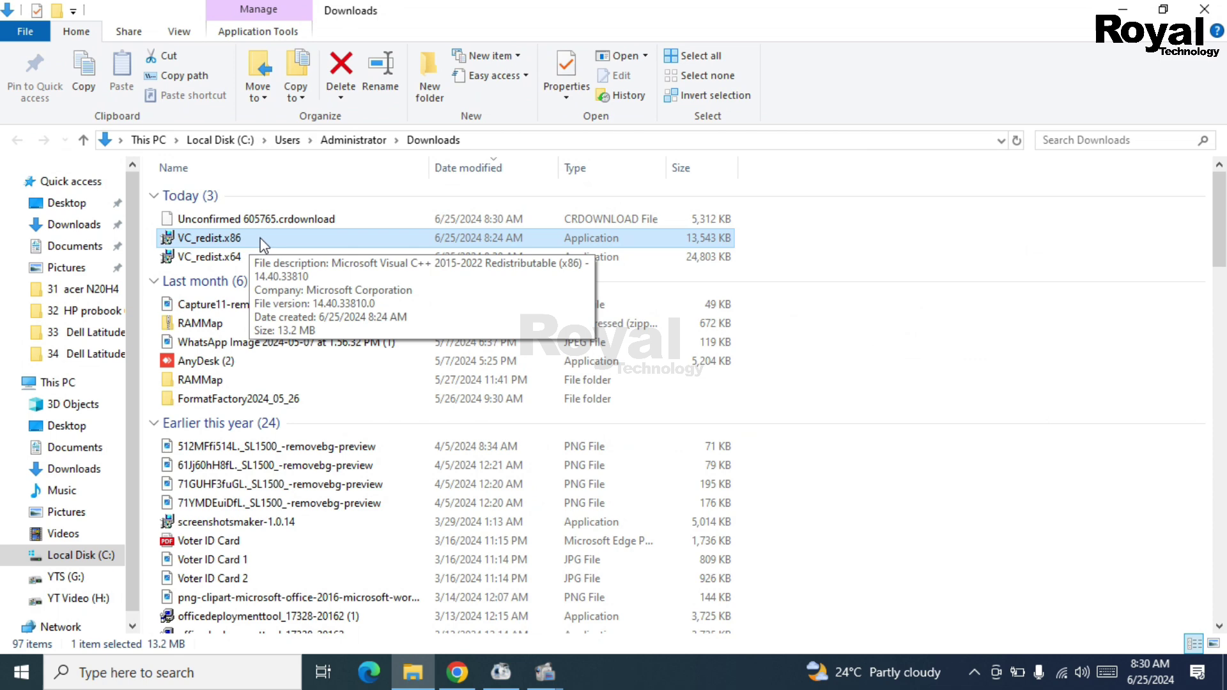
# Open VC_redist.x64's properties and launch the compatibility troubleshooter from its Compatibility settings.
pyautogui.click(210, 257)
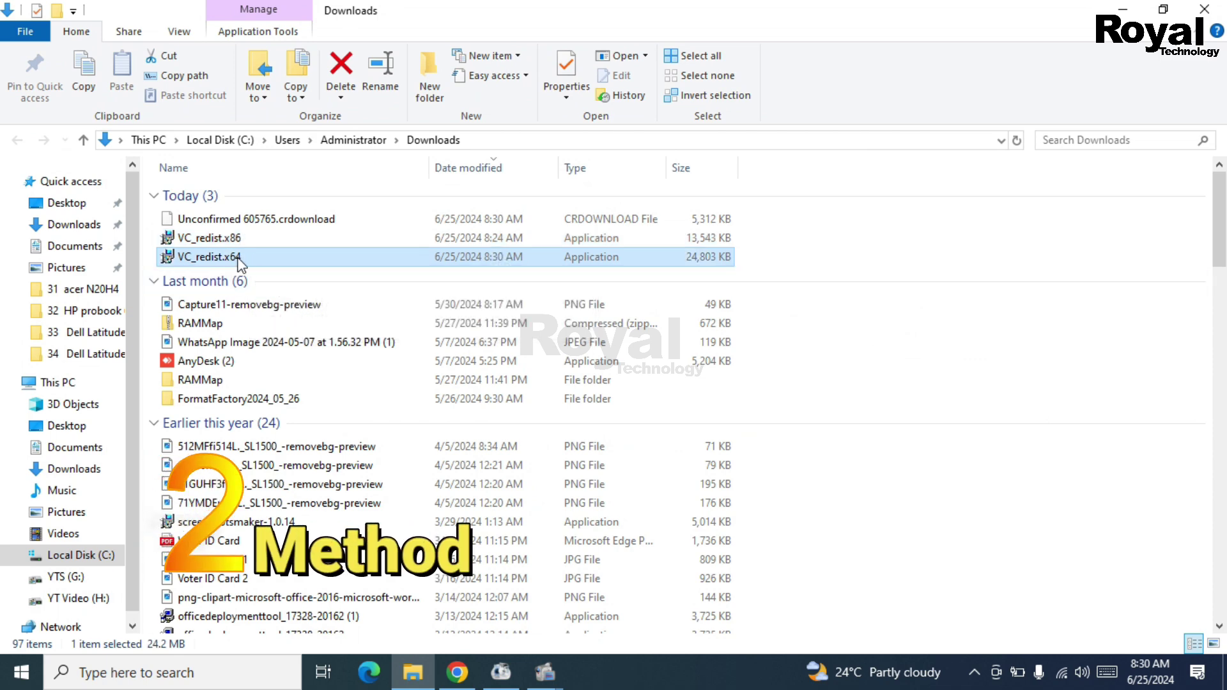
pyautogui.rightClick(239, 265)
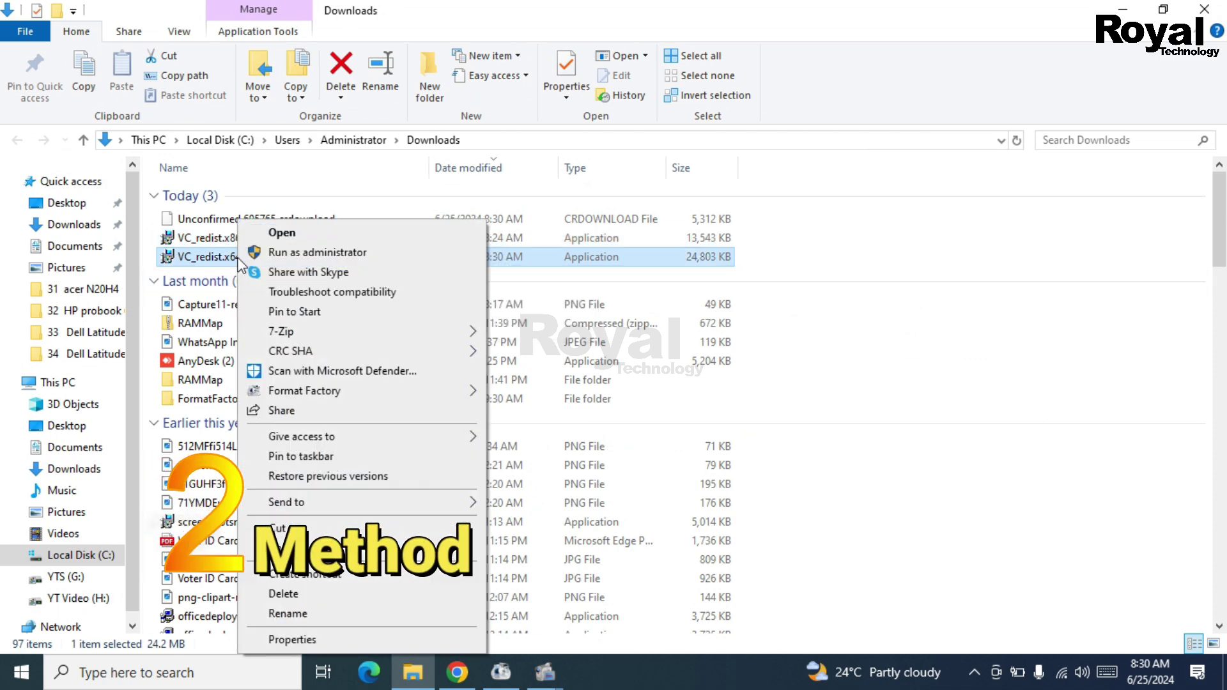
pyautogui.click(324, 643)
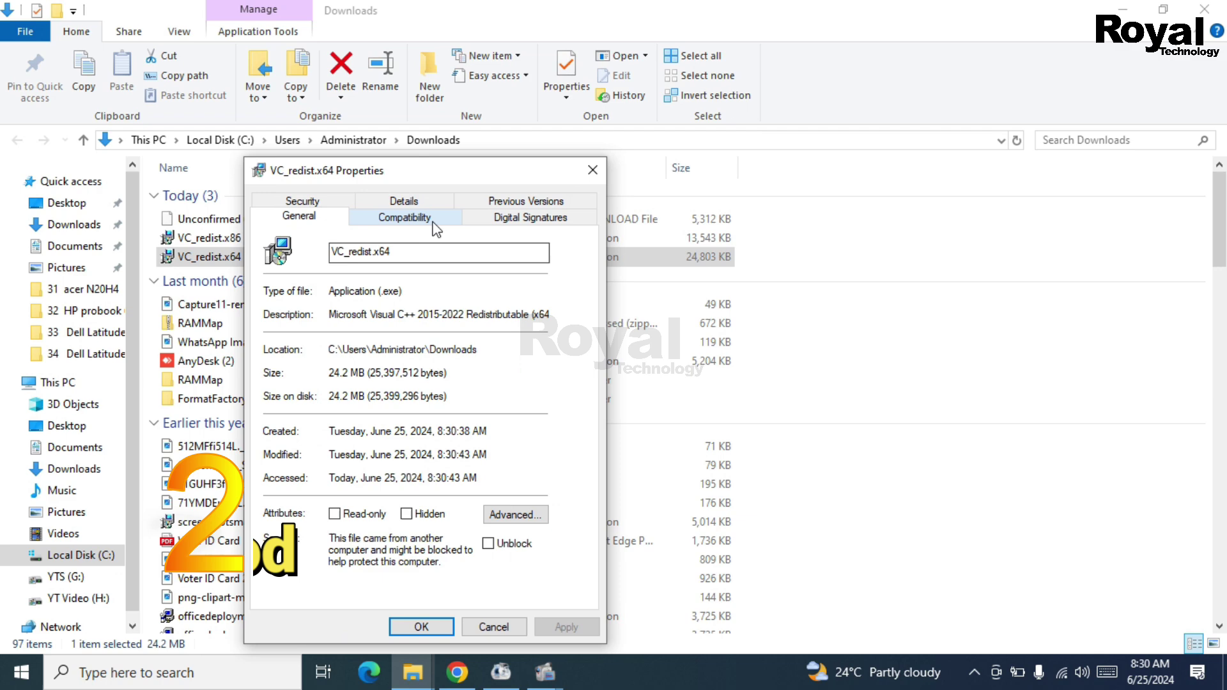
pyautogui.click(428, 221)
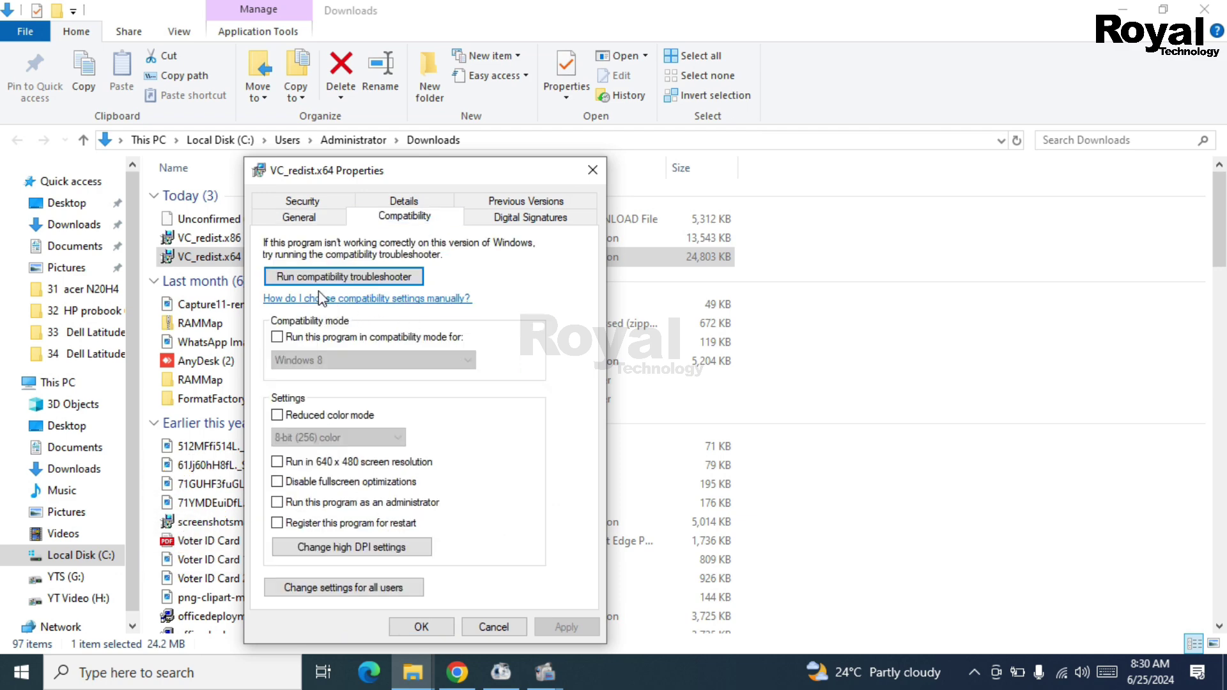
pyautogui.click(403, 278)
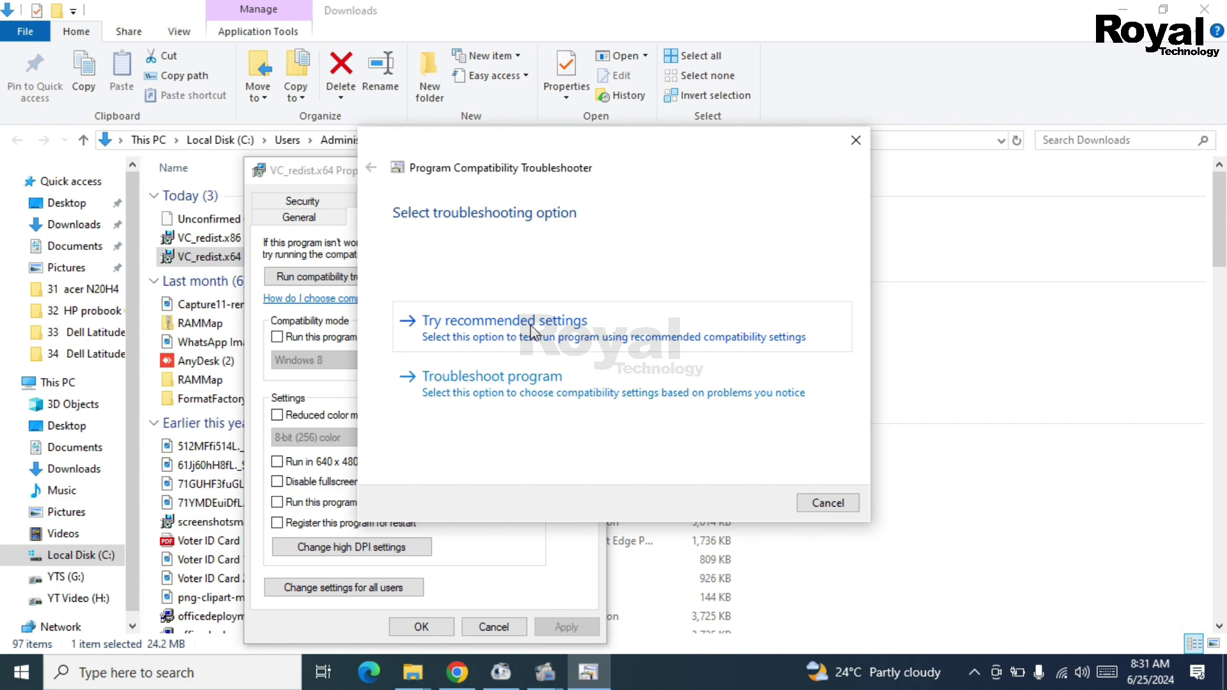
# Test-run the recommended settings, accept the license, start installing, then close the installer.
pyautogui.click(530, 341)
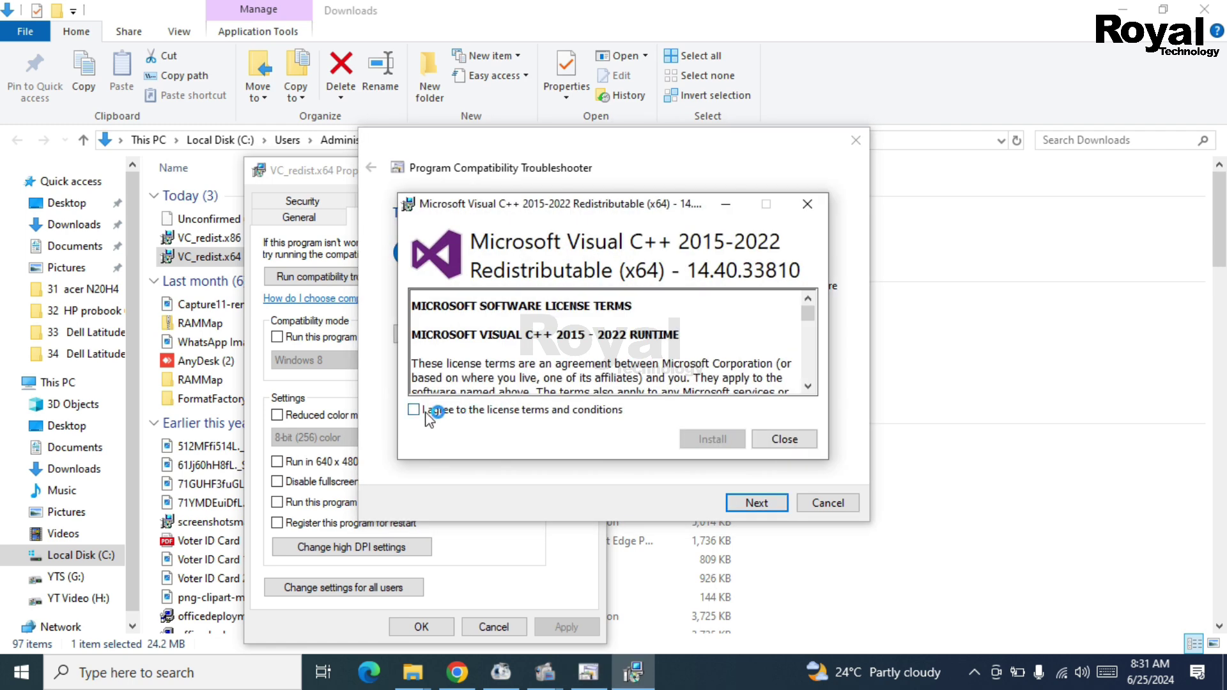
pyautogui.click(414, 409)
pyautogui.click(714, 440)
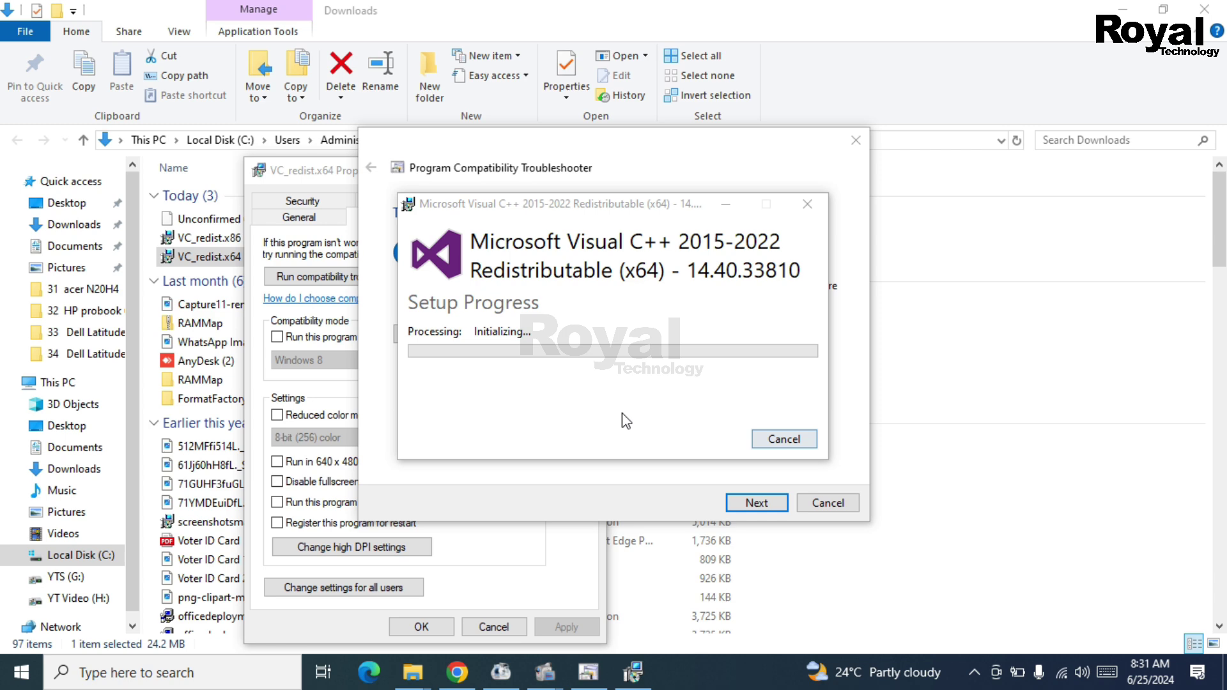
pyautogui.click(801, 438)
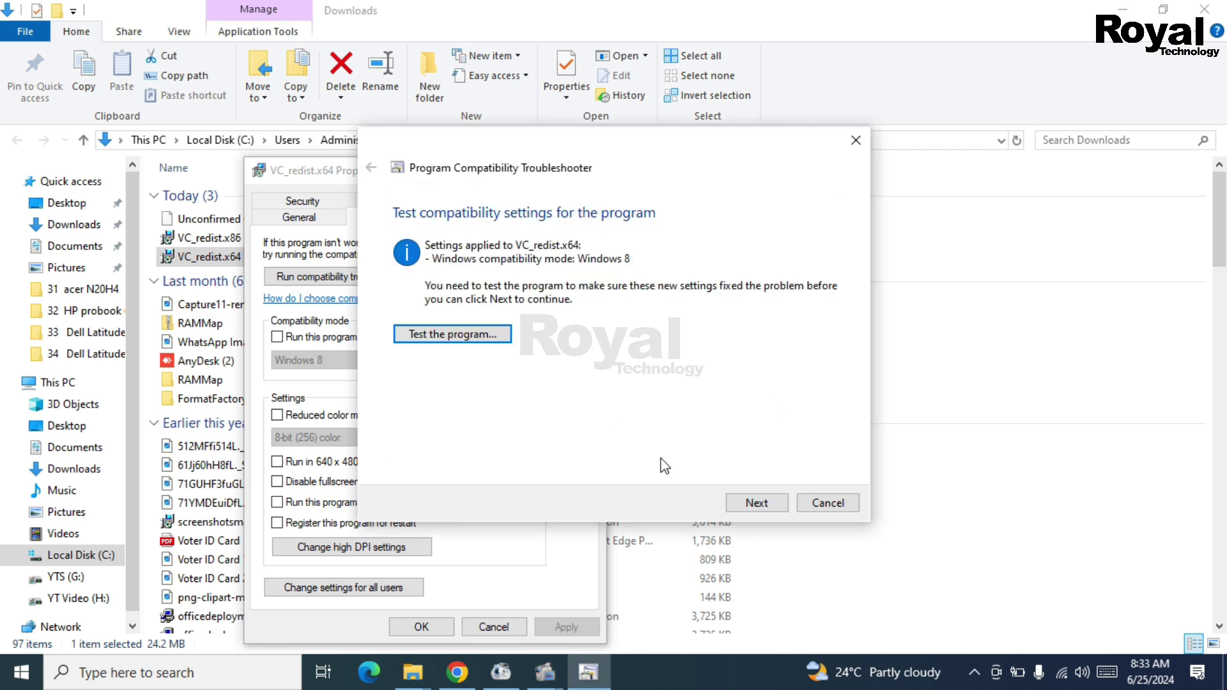
# Close the troubleshooter and save VC_redist.x64 to run in Windows 8 compatibility mode as administrator.
pyautogui.click(837, 511)
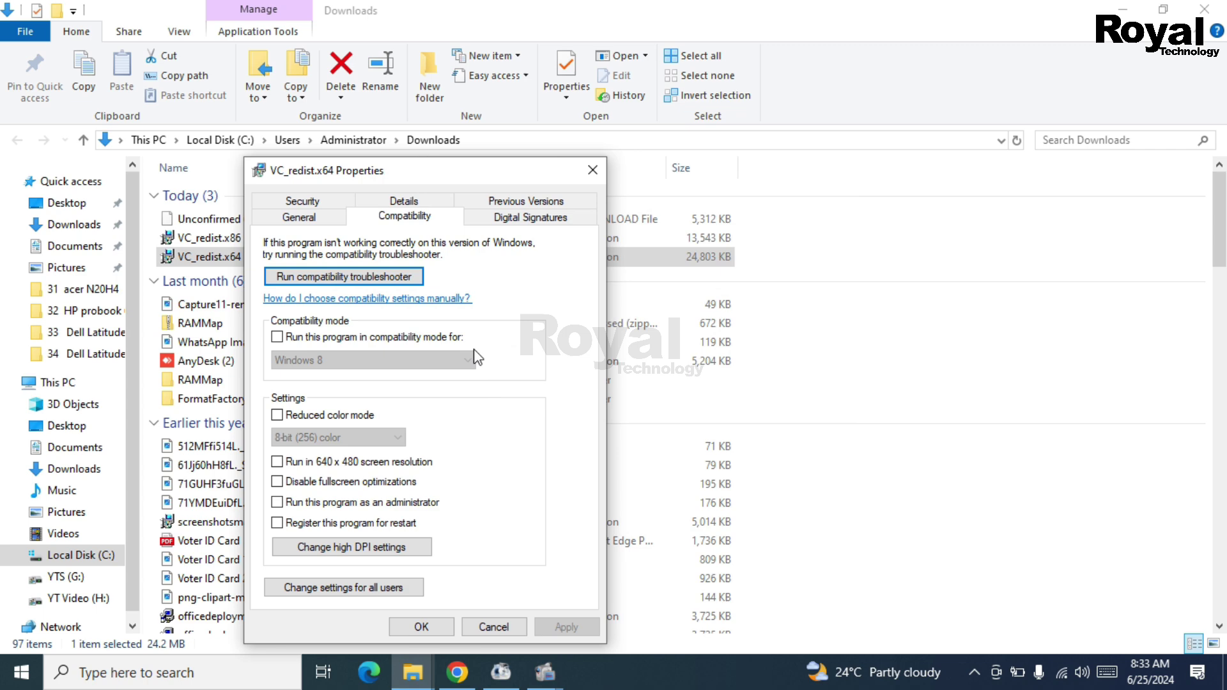
pyautogui.click(283, 343)
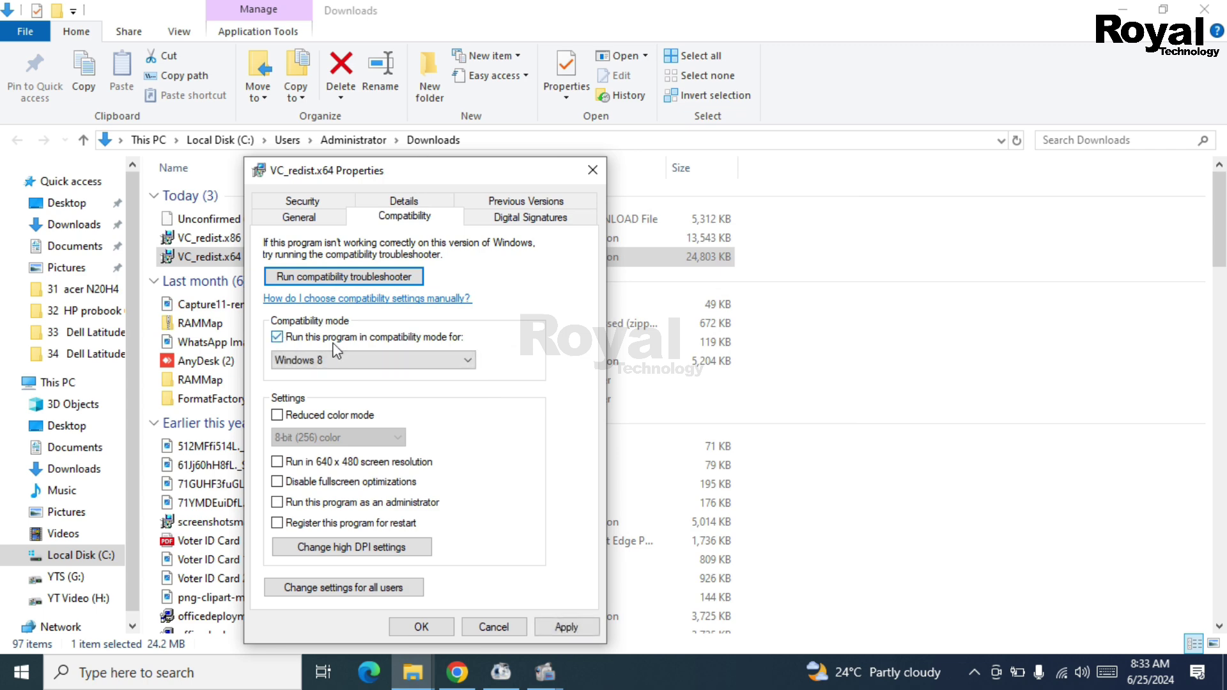
pyautogui.click(361, 366)
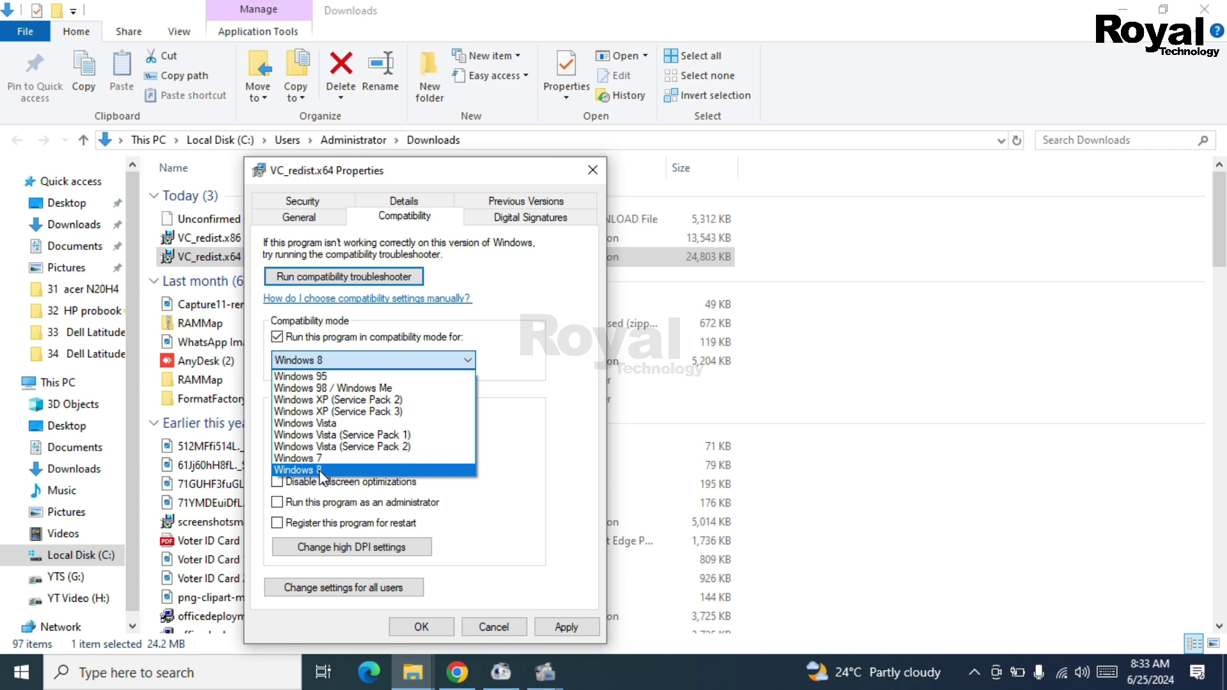
pyautogui.click(321, 471)
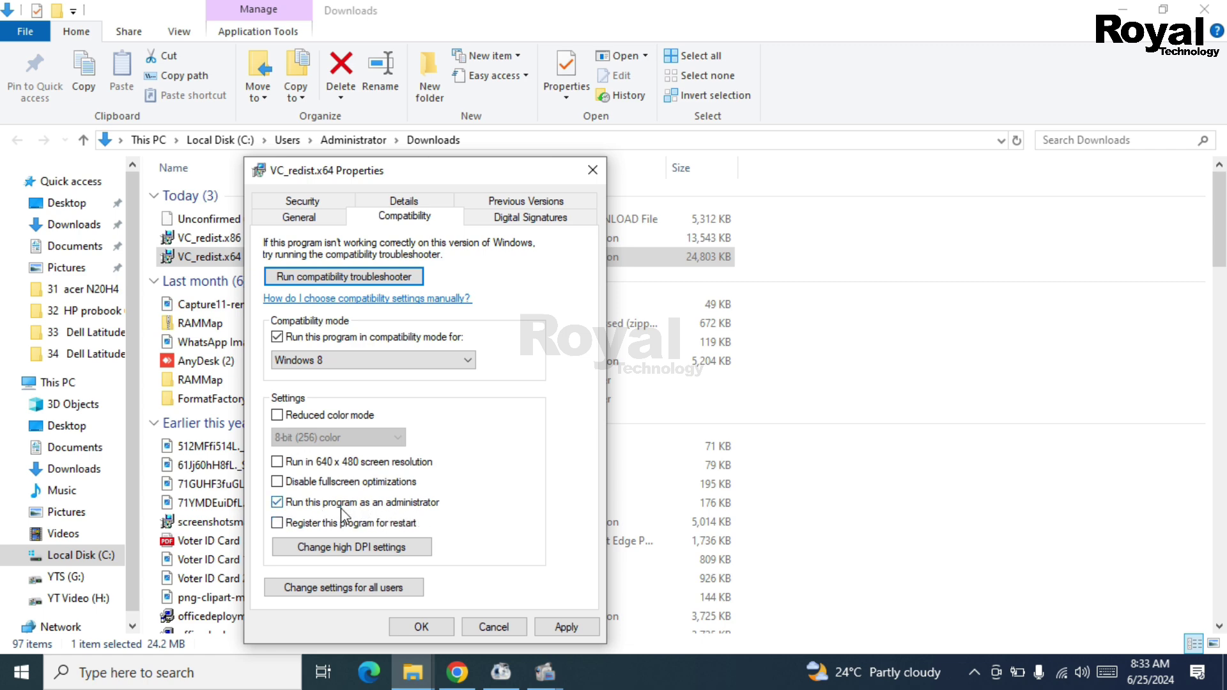
pyautogui.click(567, 626)
pyautogui.click(448, 624)
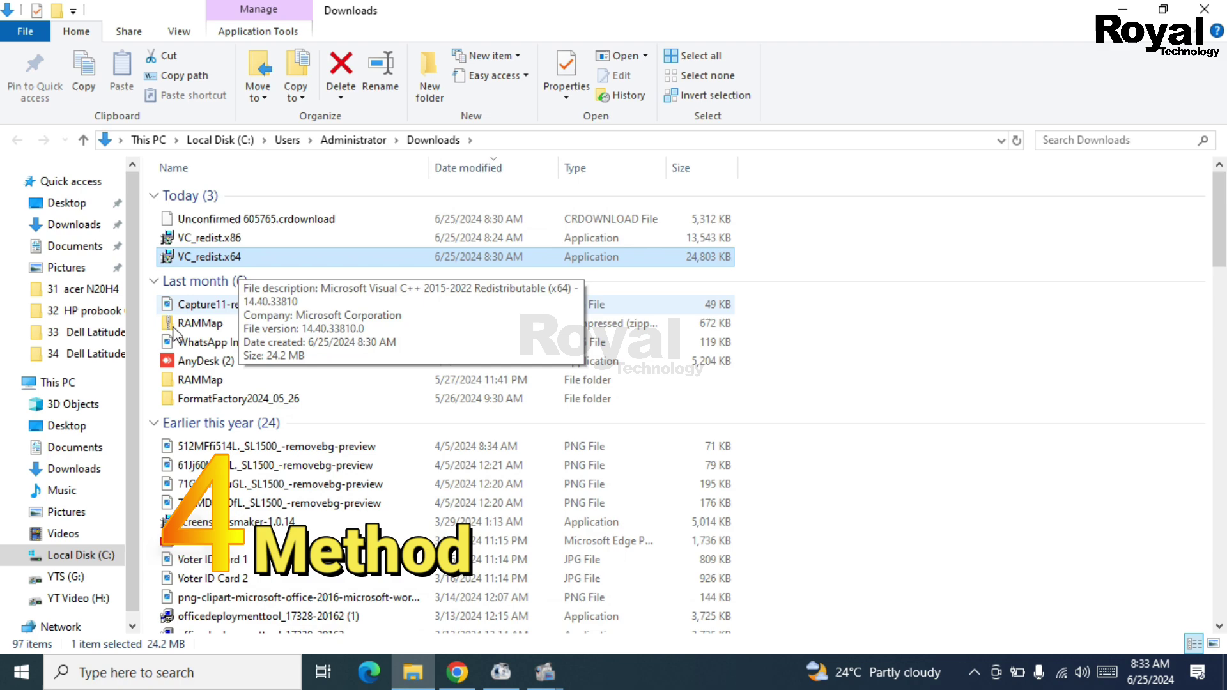
# Switch Developer Mode on from the Settings developer page and confirm the prompt.
pyautogui.click(22, 672)
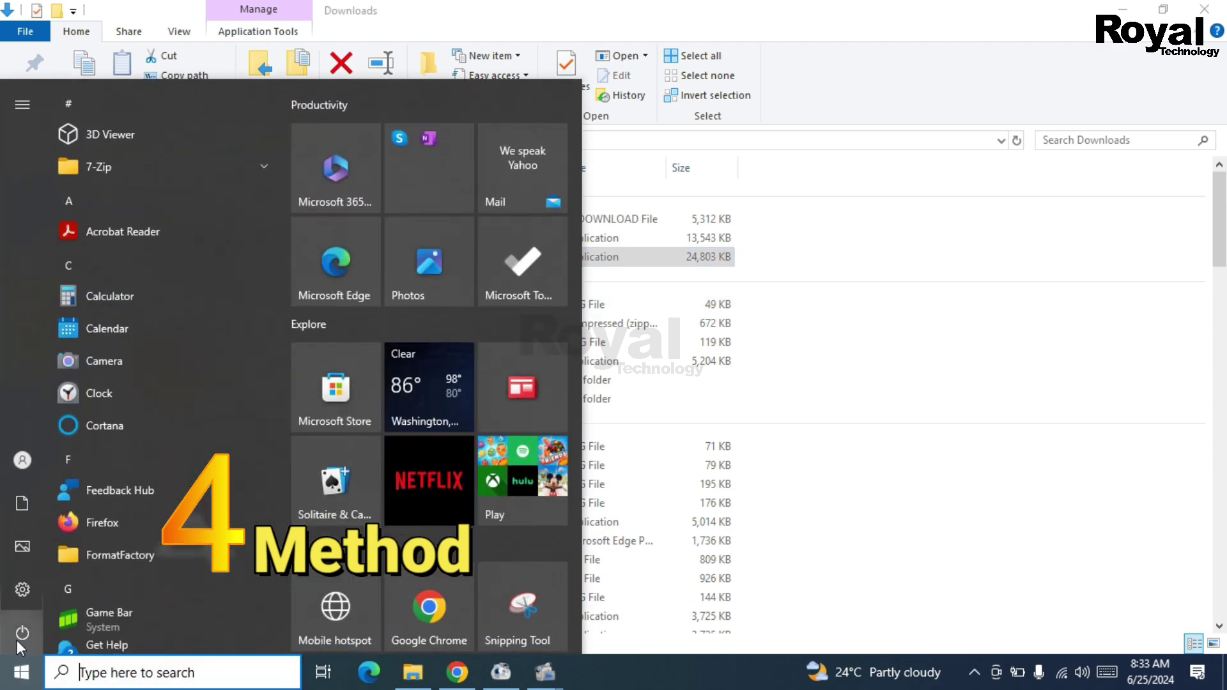
pyautogui.click(30, 594)
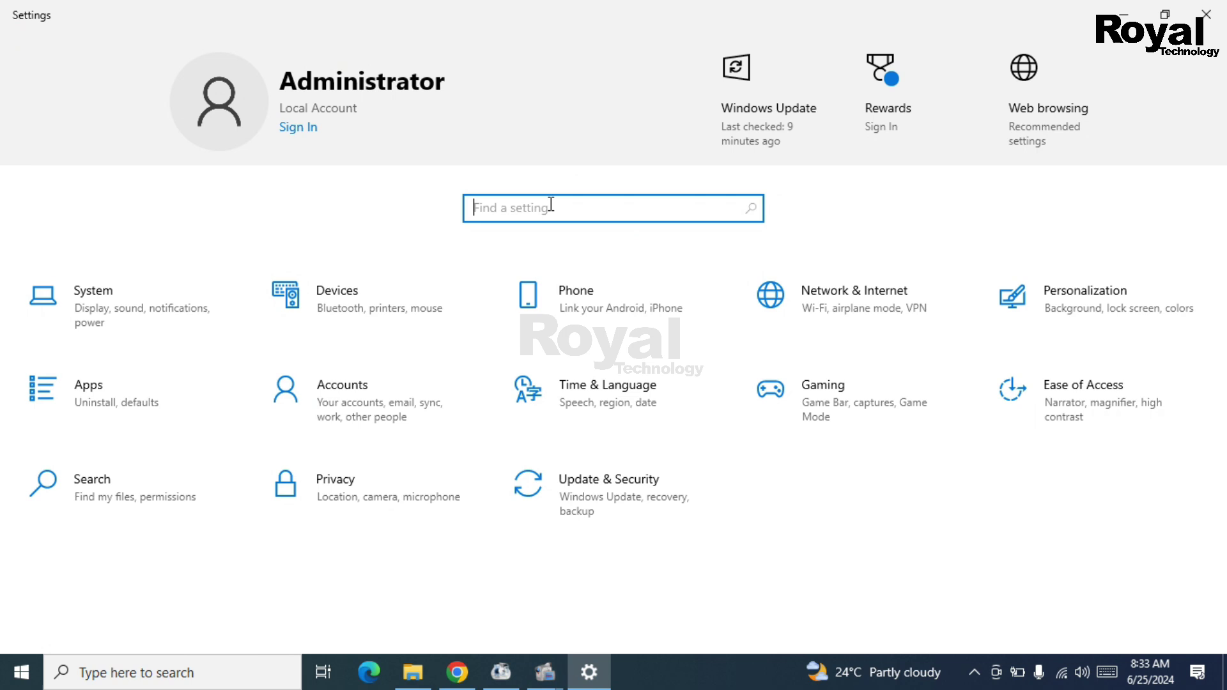
pyautogui.write('devlo')
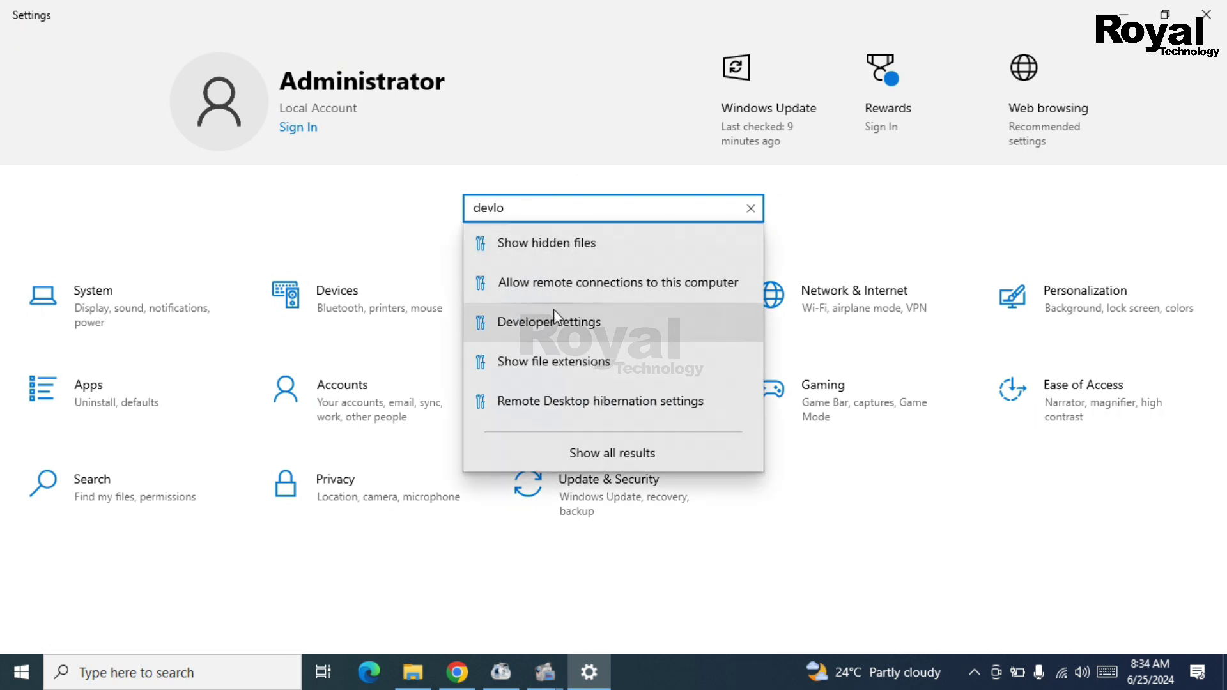
pyautogui.click(561, 331)
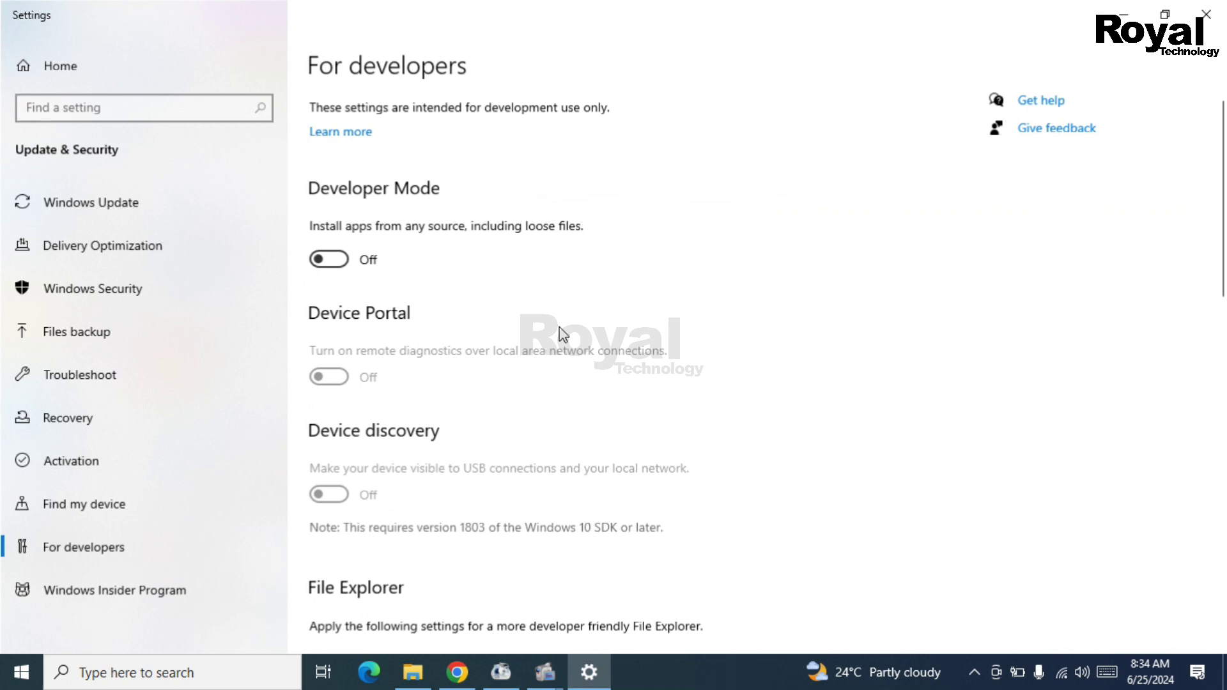
pyautogui.click(335, 263)
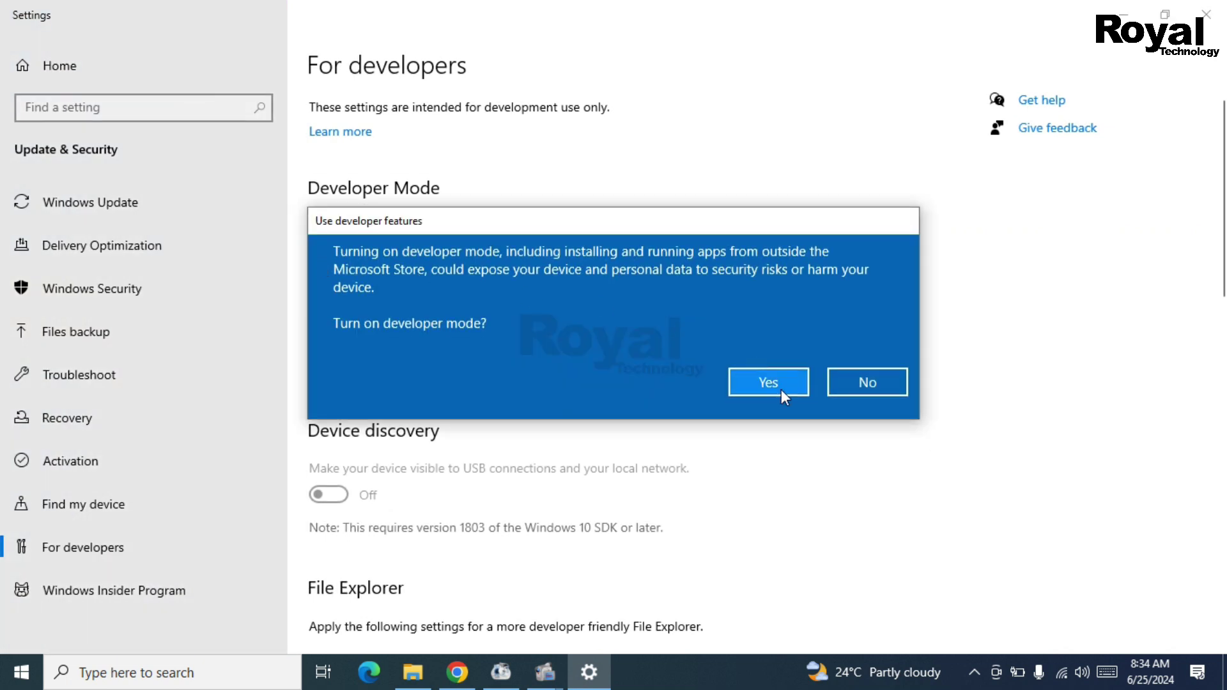
pyautogui.click(767, 381)
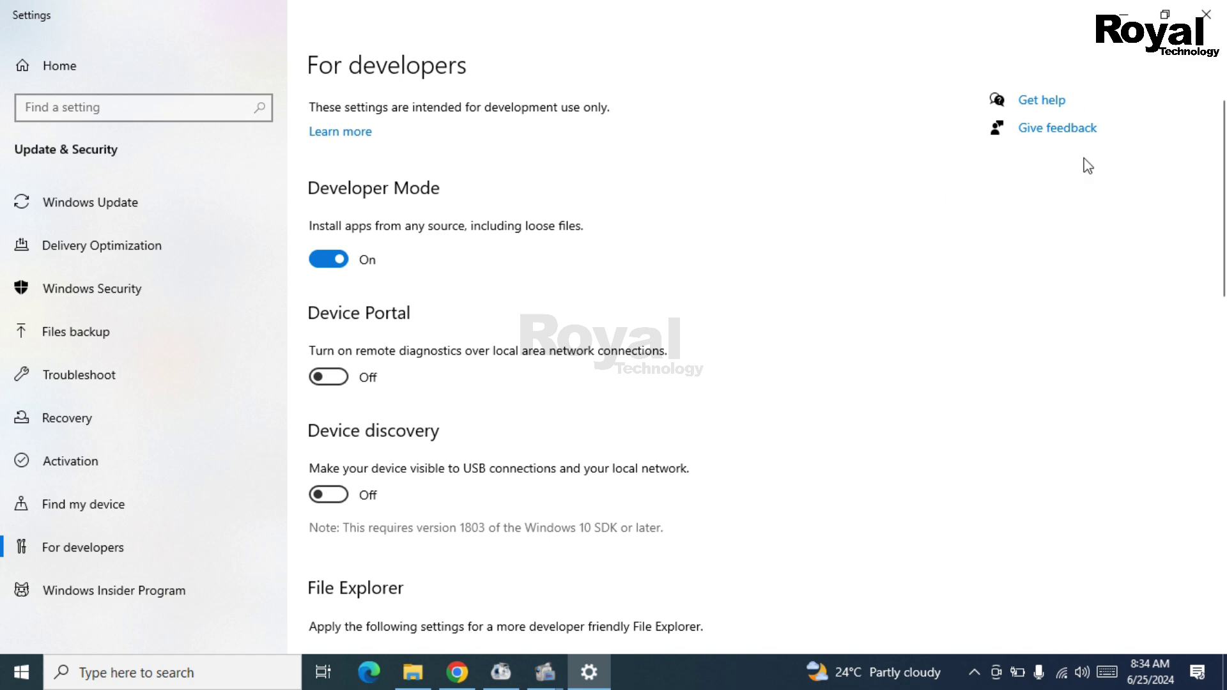
# Close Settings and Downloads, then lower User Account Control to Never notify and confirm.
pyautogui.click(1205, 20)
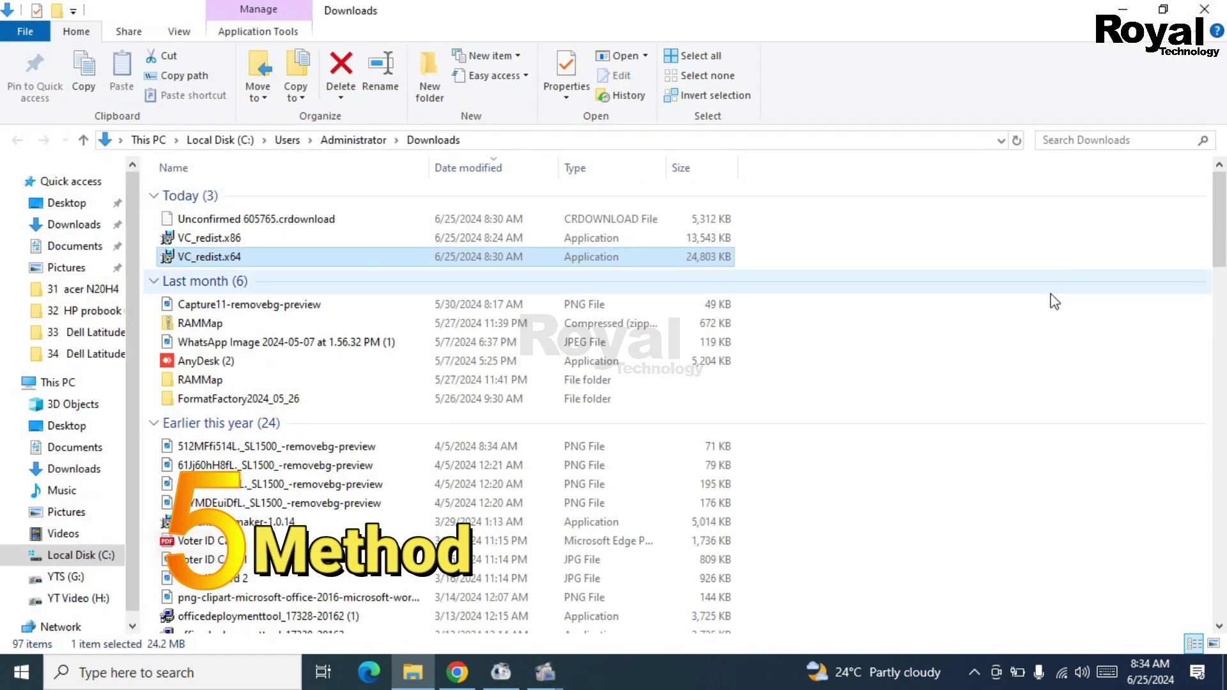
pyautogui.click(1212, 12)
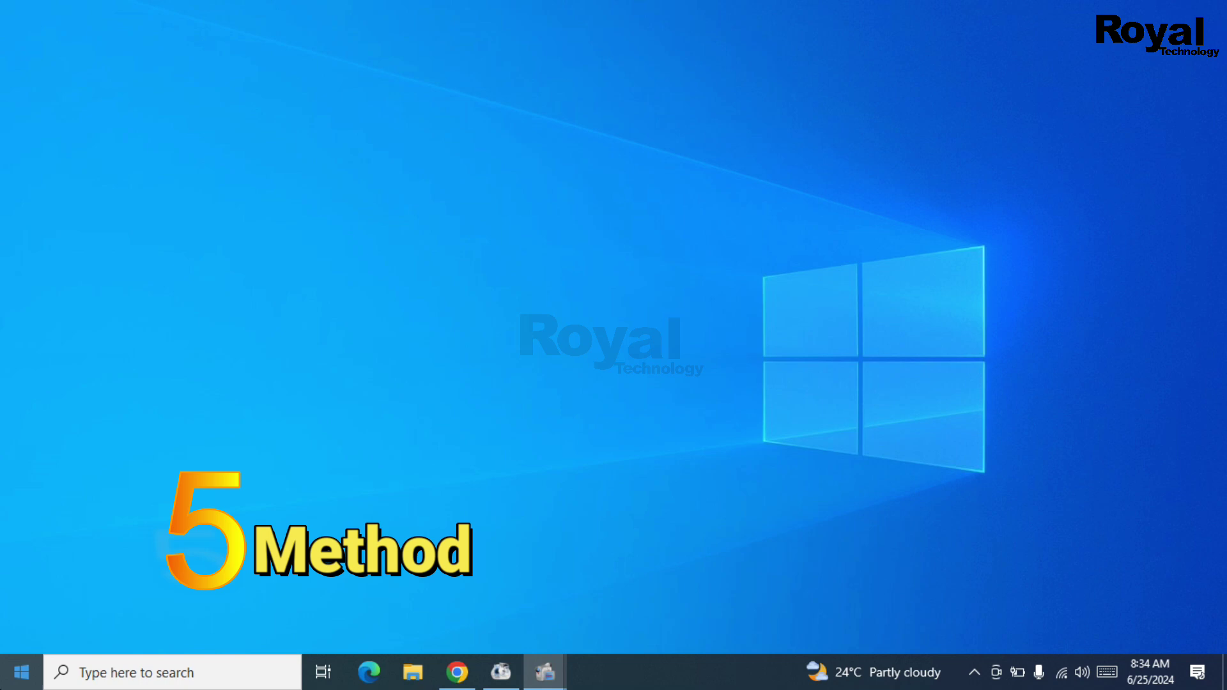
pyautogui.click(22, 672)
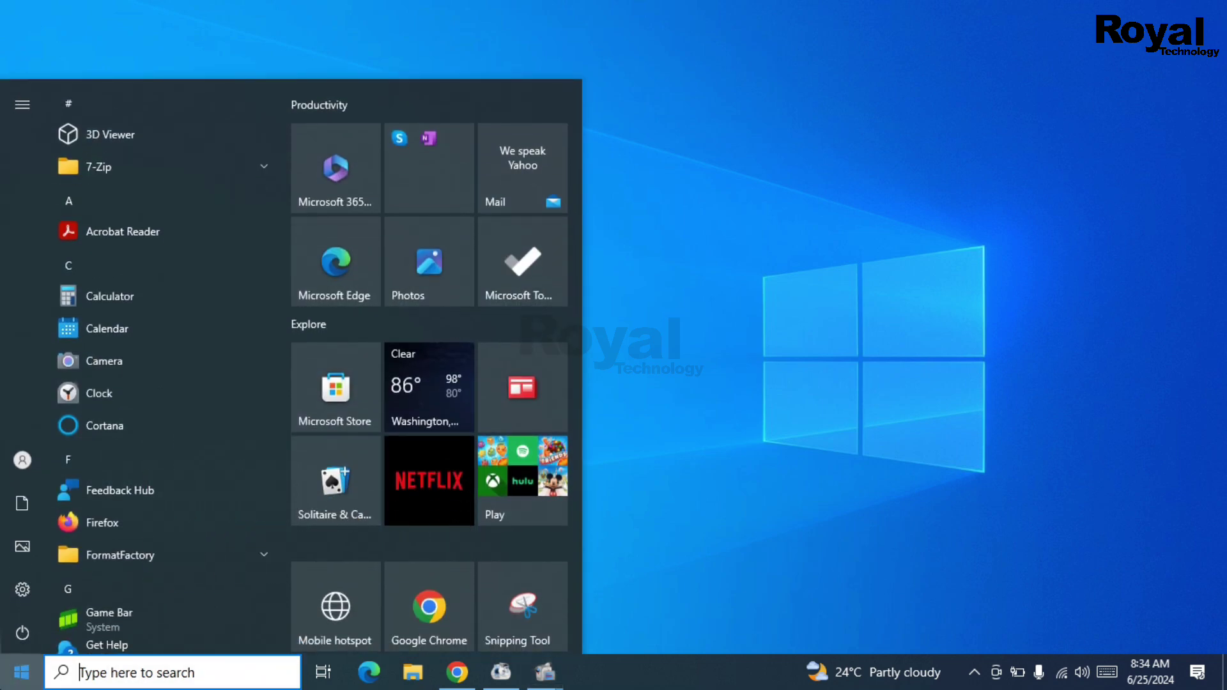
pyautogui.write('accou')
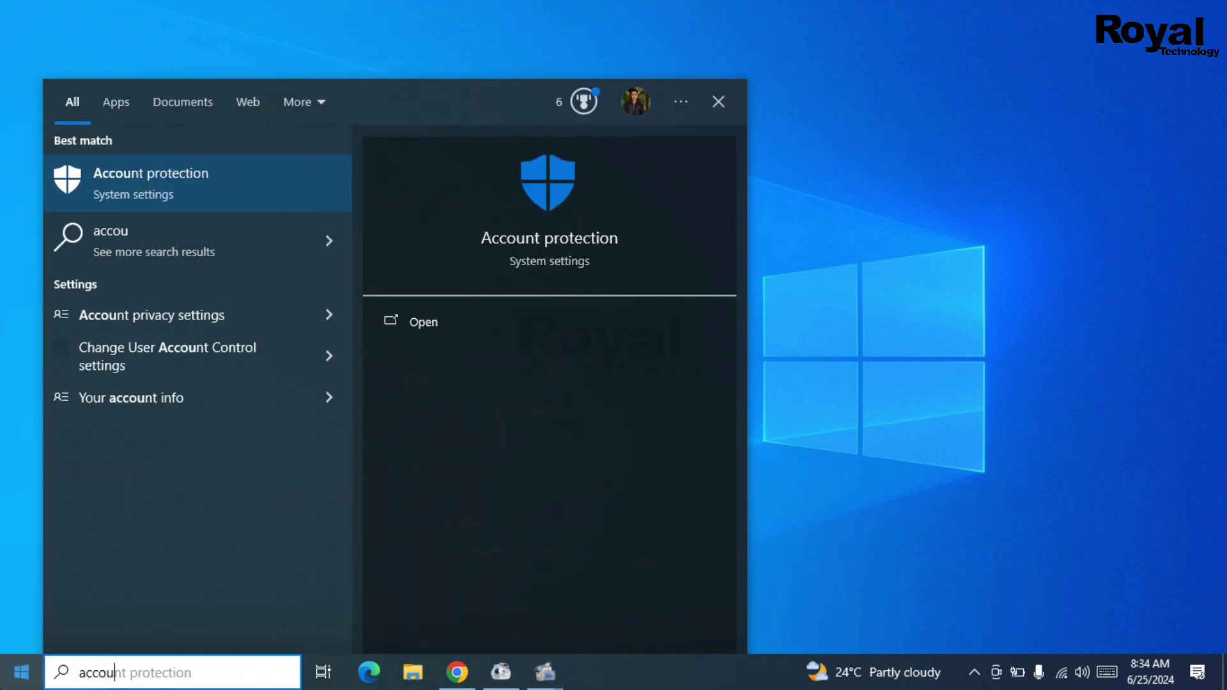
pyautogui.write('nt')
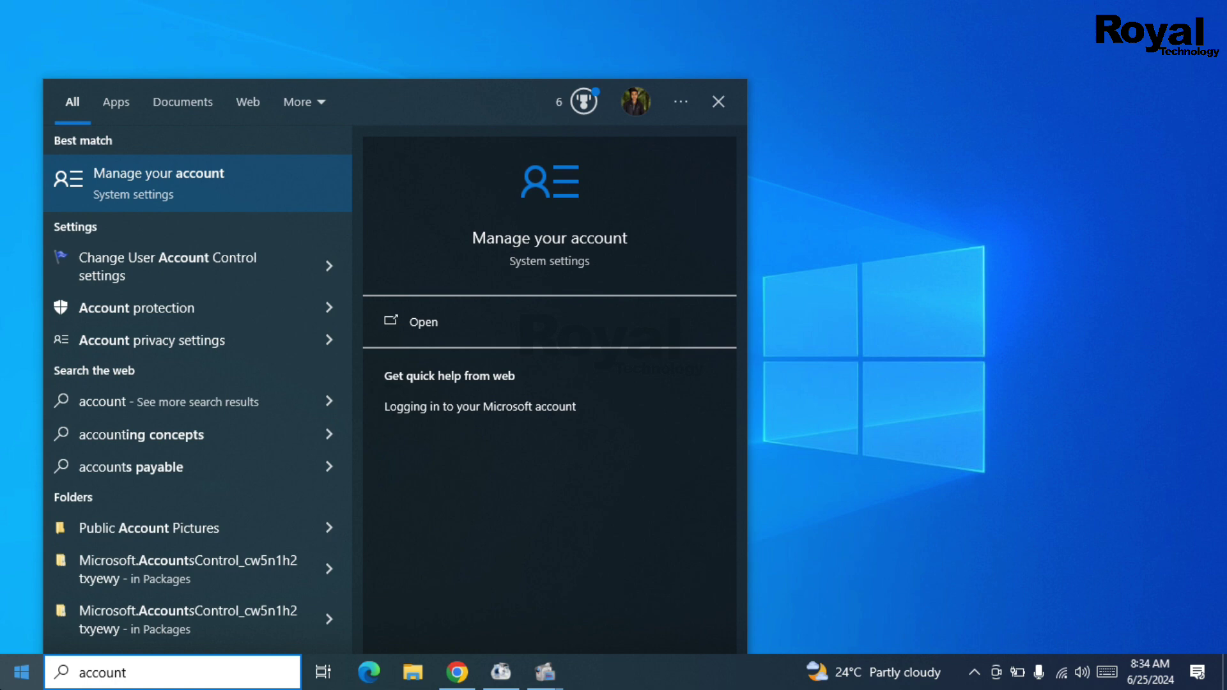
pyautogui.write(' c')
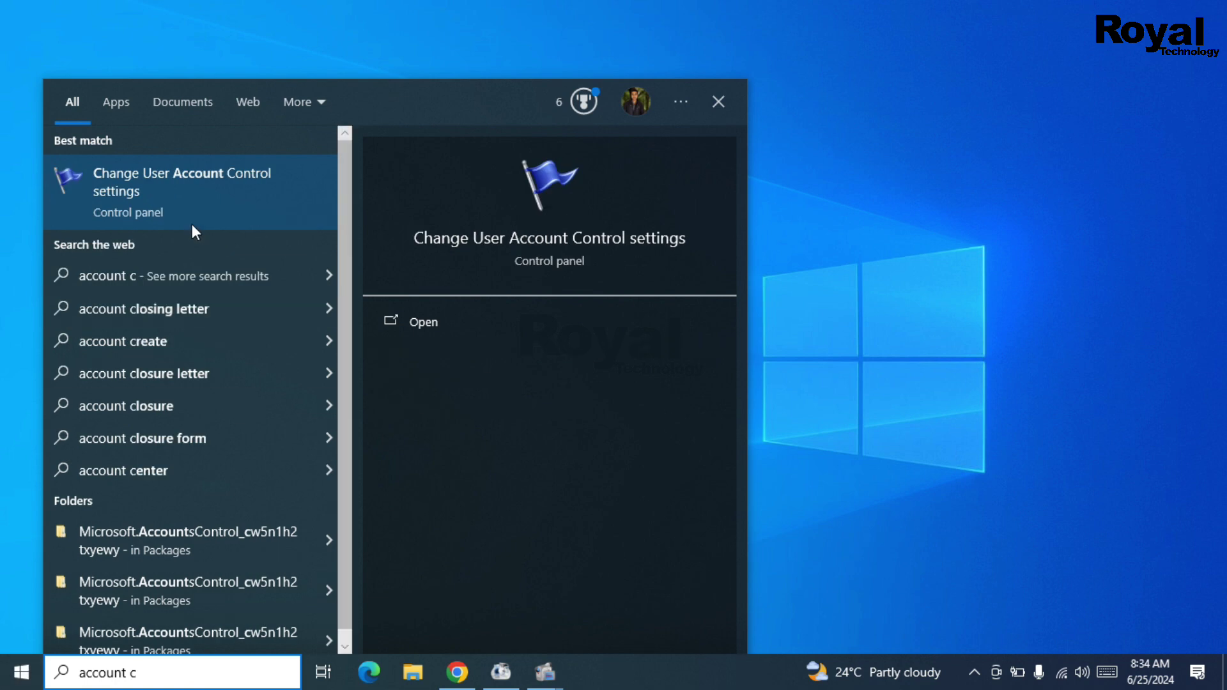
pyautogui.click(149, 182)
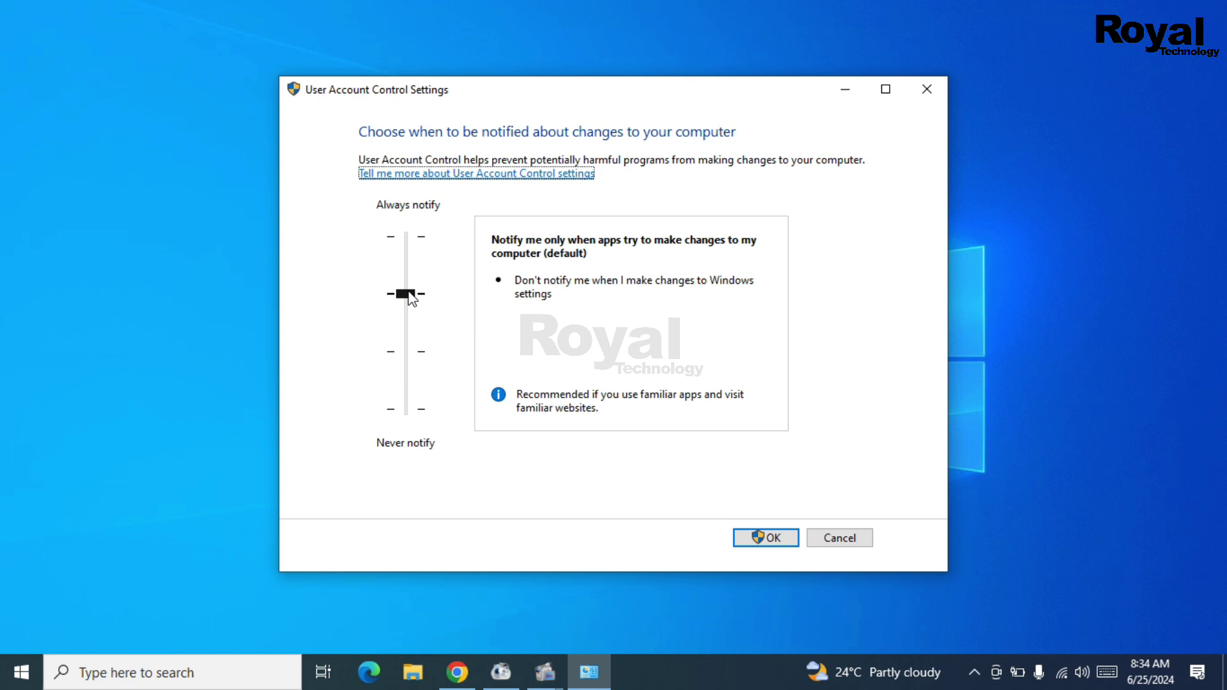
pyautogui.moveTo(408, 297); pyautogui.dragTo(402, 417)
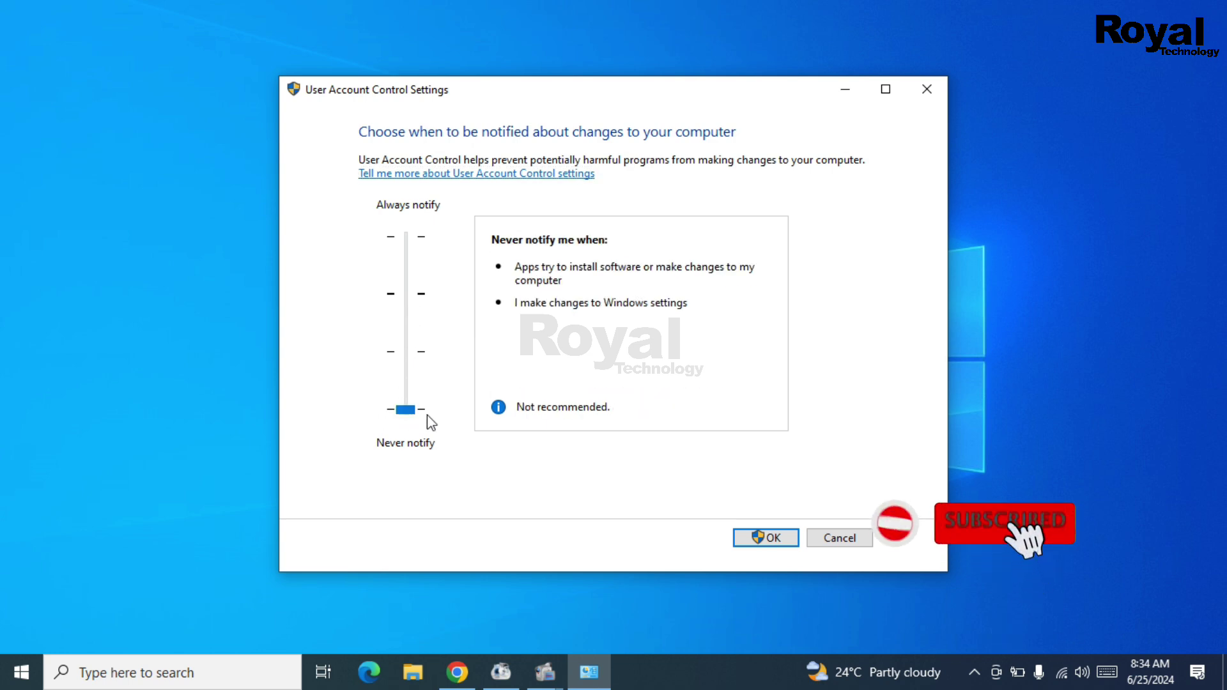
pyautogui.click(773, 539)
# Reopen File Explorer on Downloads, showing the VC_redist.x64 and VC_redist.x86 installers.
pyautogui.click(412, 672)
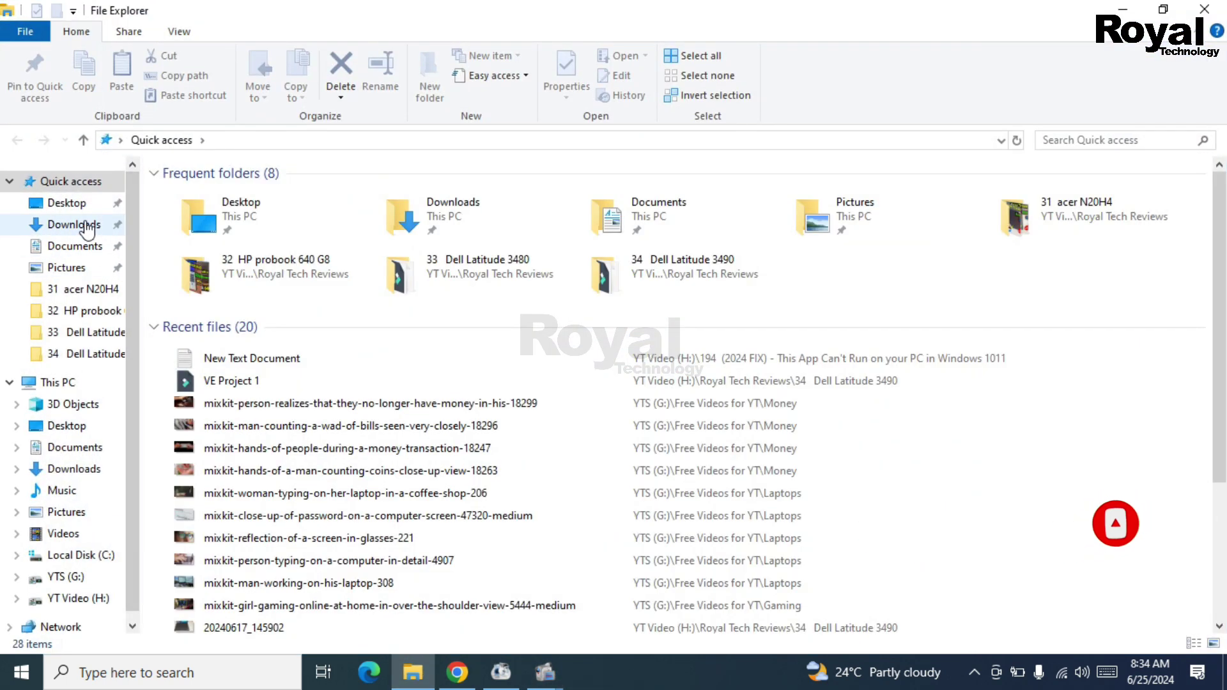
pyautogui.click(74, 224)
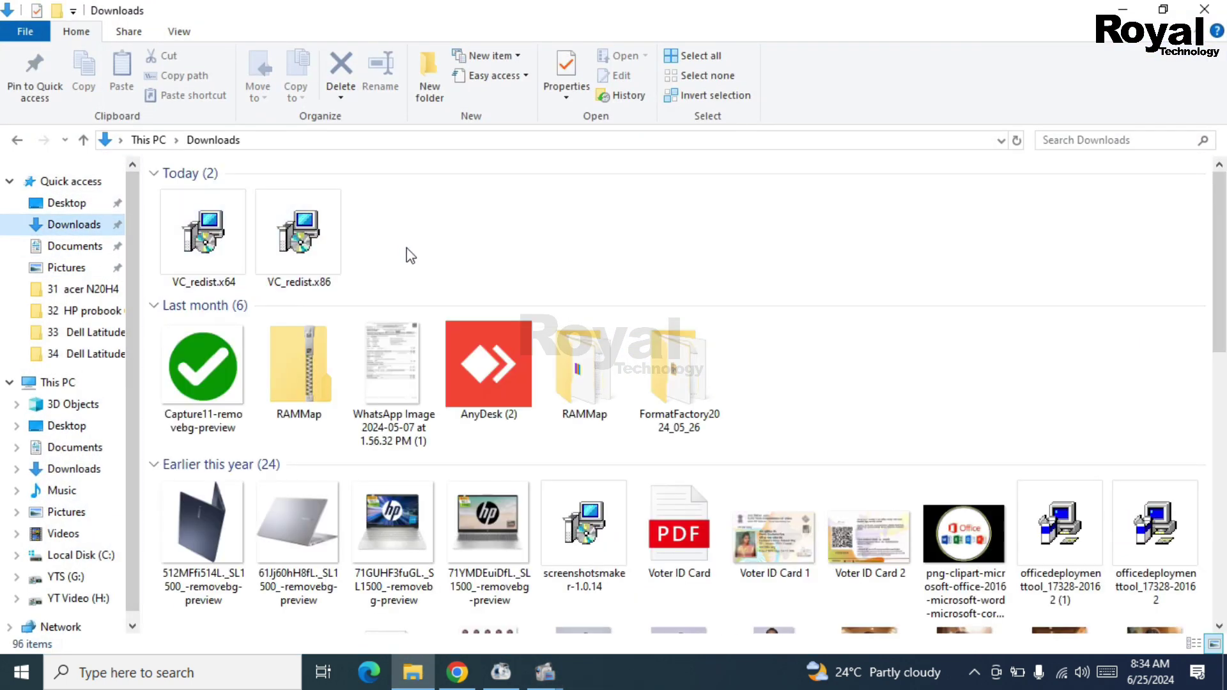